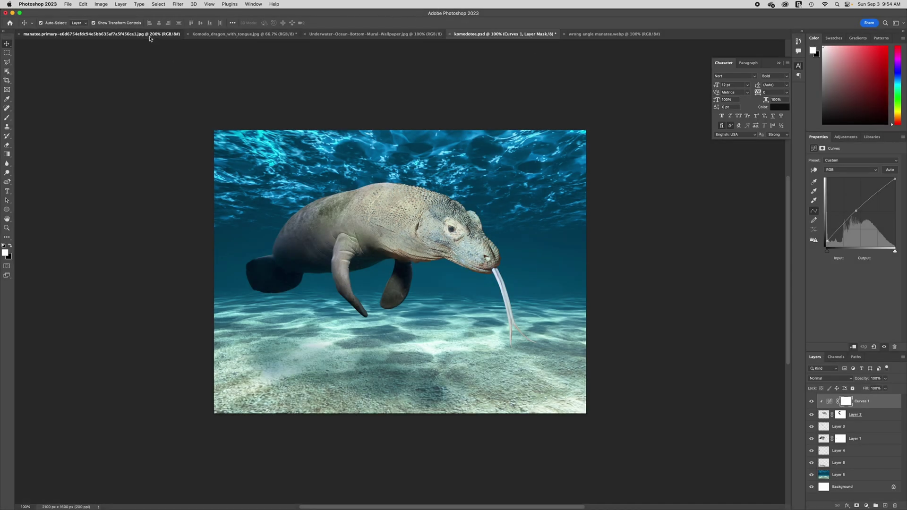
Review the manatee, Komodo dragon, ocean floor and wrong-angle manatee source images, and return to the finished komodotee composite
click(149, 39)
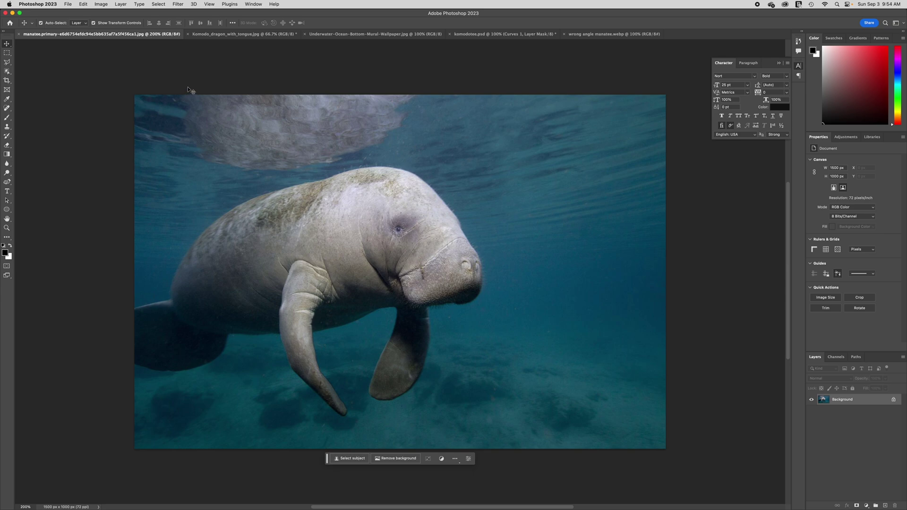
click(209, 35)
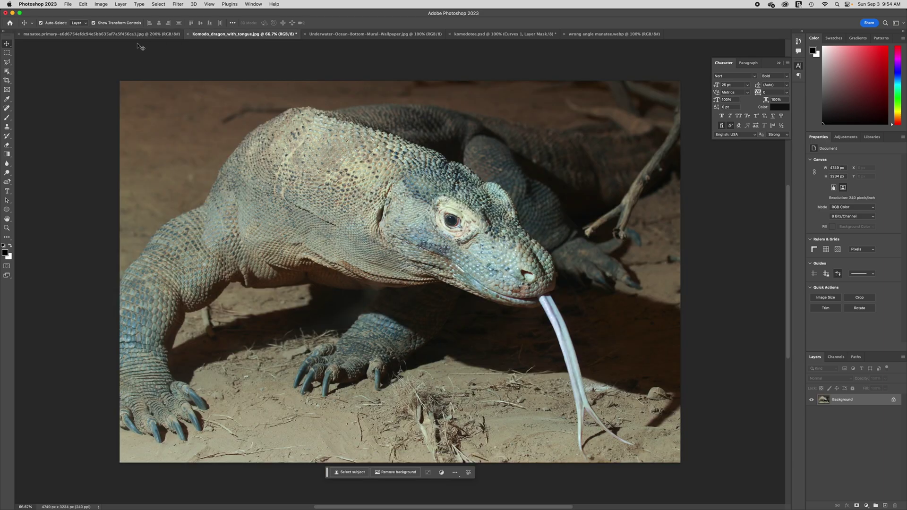
click(140, 36)
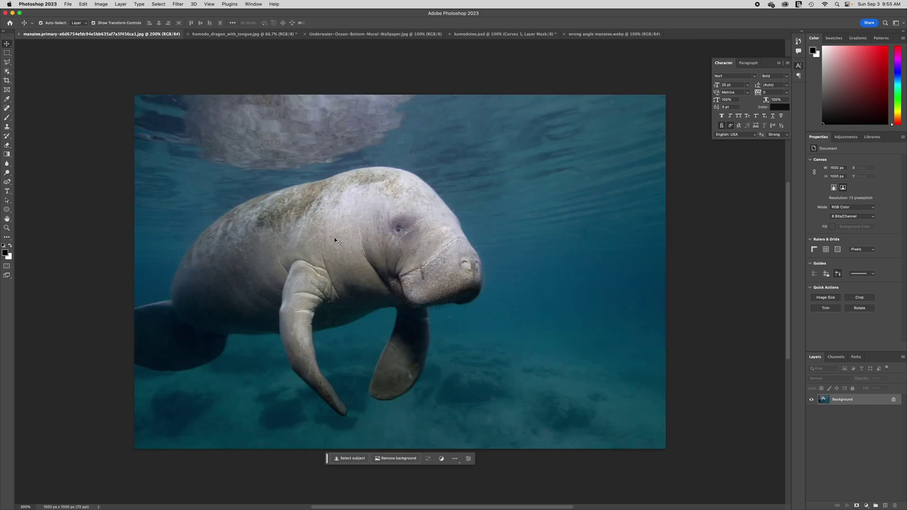
click(223, 35)
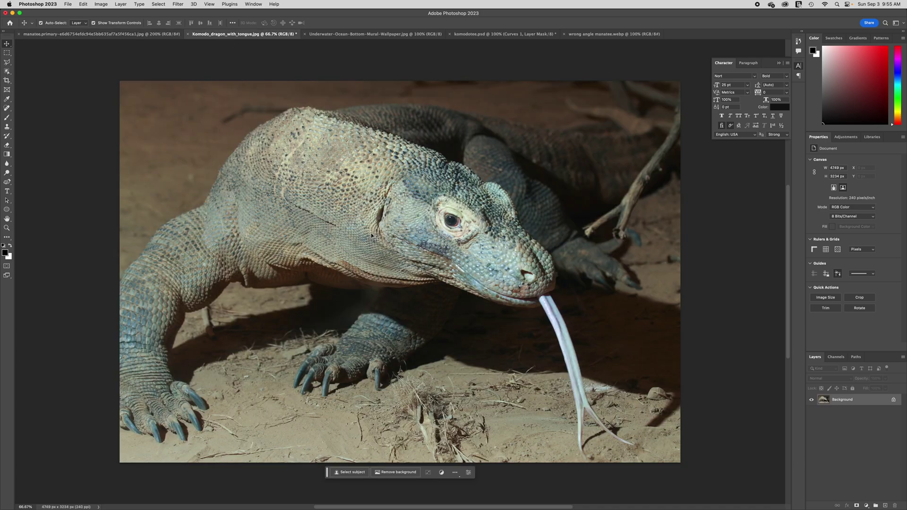
click(588, 37)
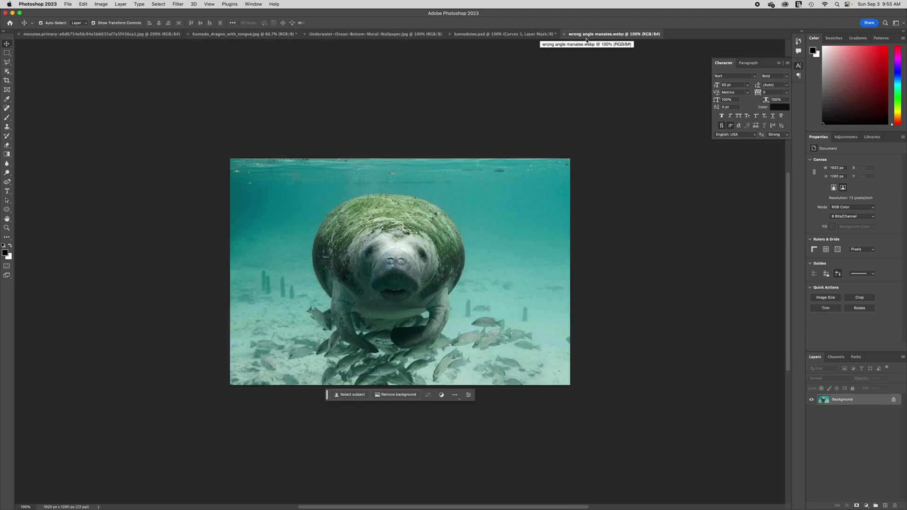
click(245, 38)
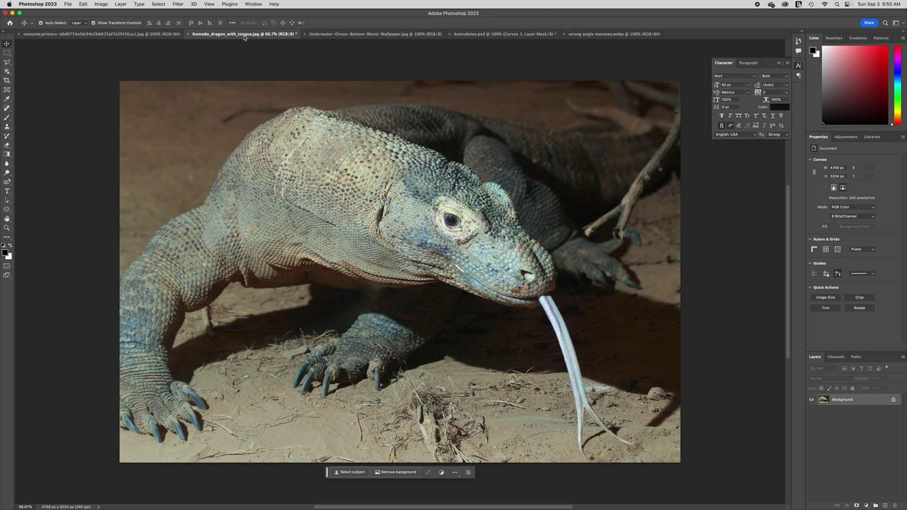
click(130, 34)
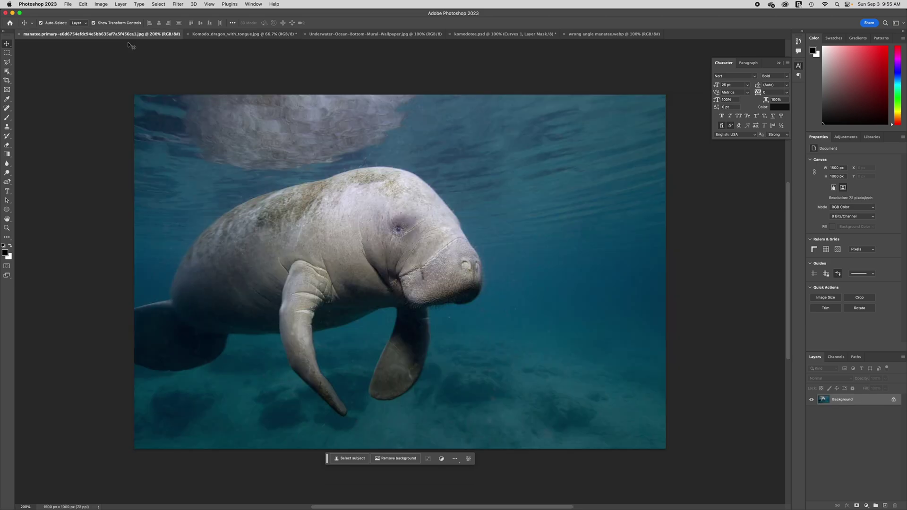
click(243, 34)
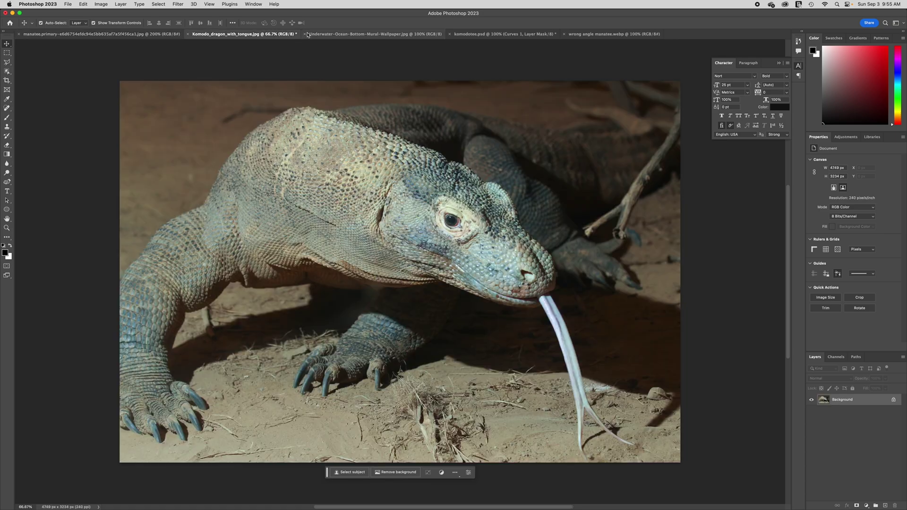
click(357, 35)
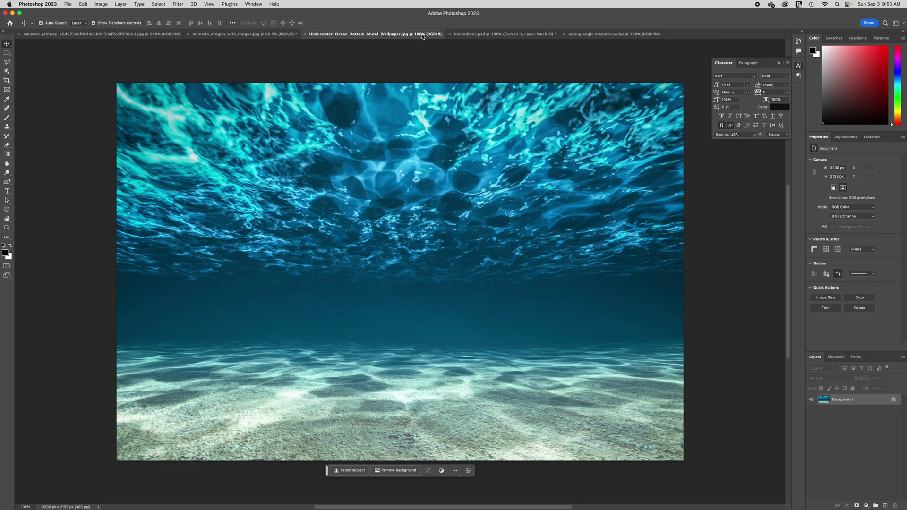
click(559, 36)
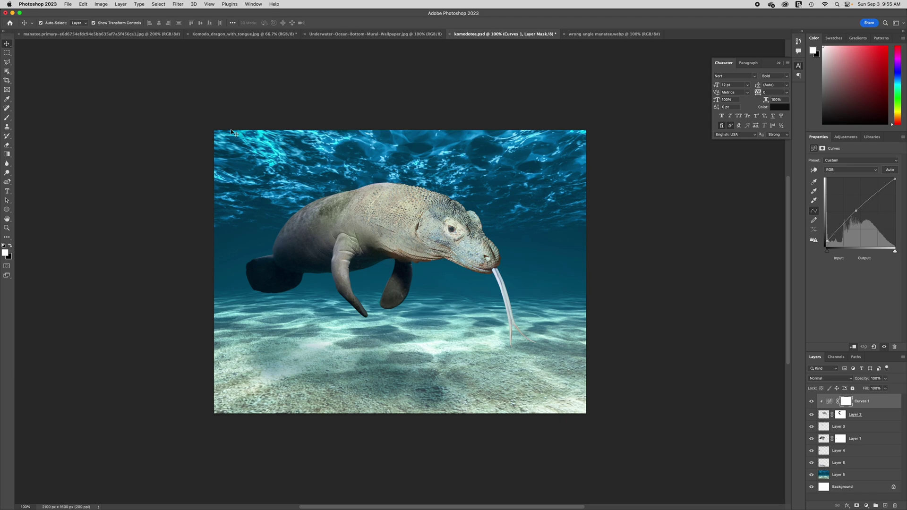
Set up a new document 10.5 inches wide and 8 inches high at 200 pixels/inch
click(68, 5)
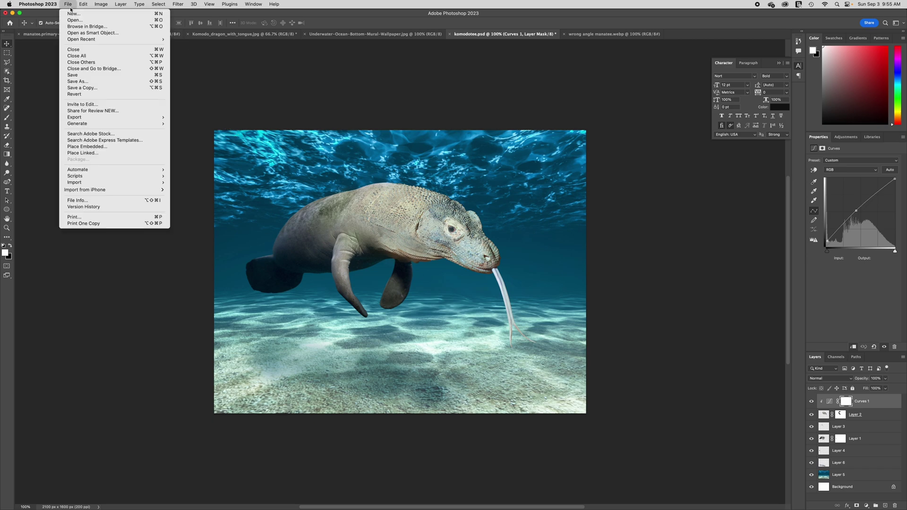
click(72, 14)
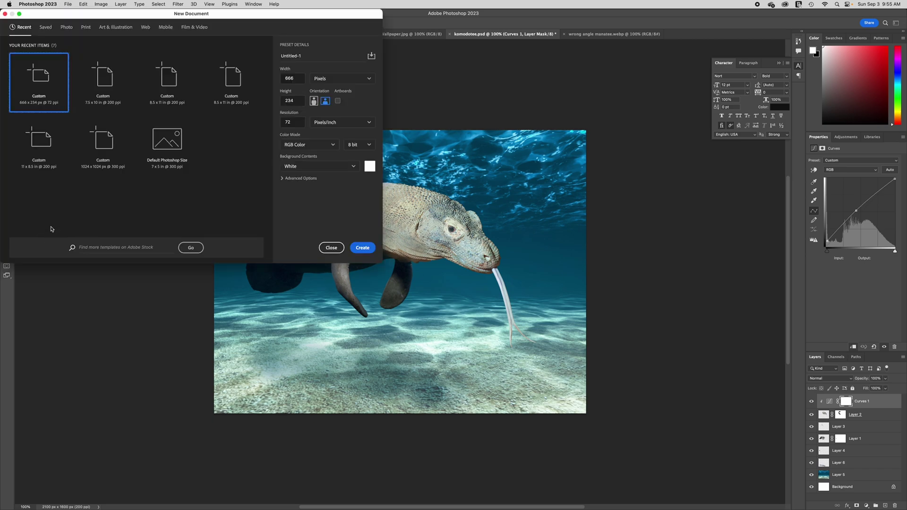
drag(136, 14, 304, 101)
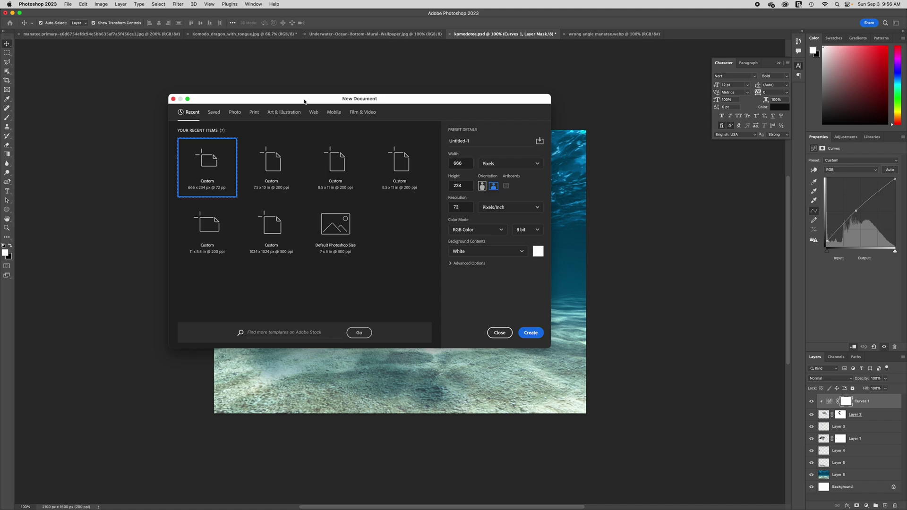
click(509, 164)
click(489, 189)
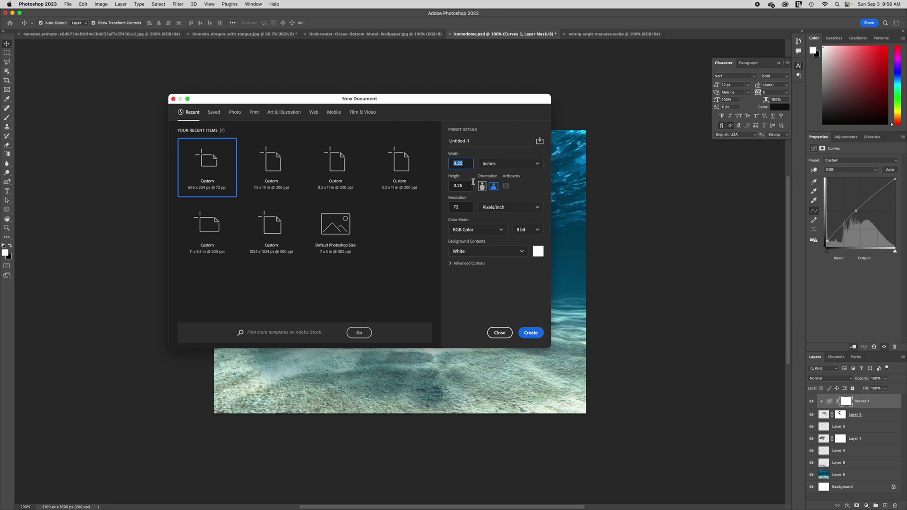
text(10.5)
click(448, 183)
text(8)
key(Tab)
text(2)
Name the new document "Mutant Zoo - komodotee" and create it
click(482, 140)
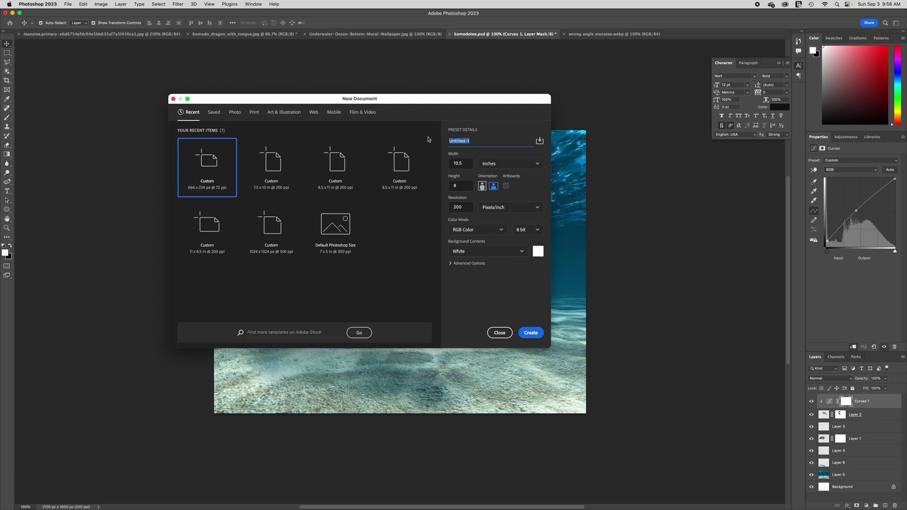
text(Mutant Zoo - komodotee)
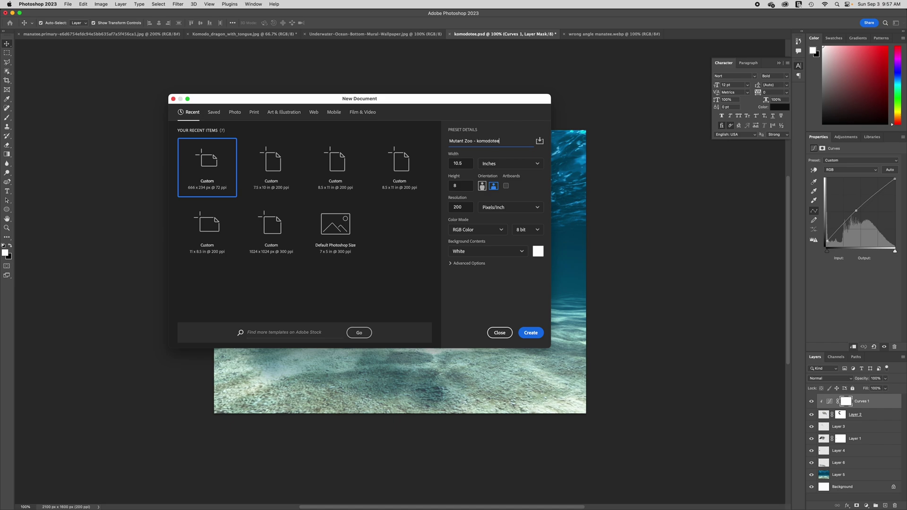
click(531, 333)
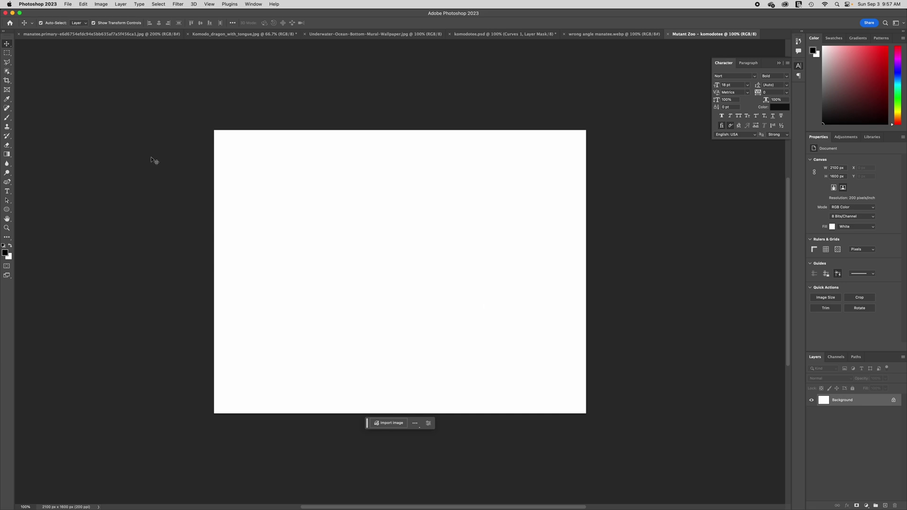
Select the manatee in its side-view photo using Select Subject with Cloud (Detailed results), and copy it into the Mutant Zoo - komodotee document
click(110, 35)
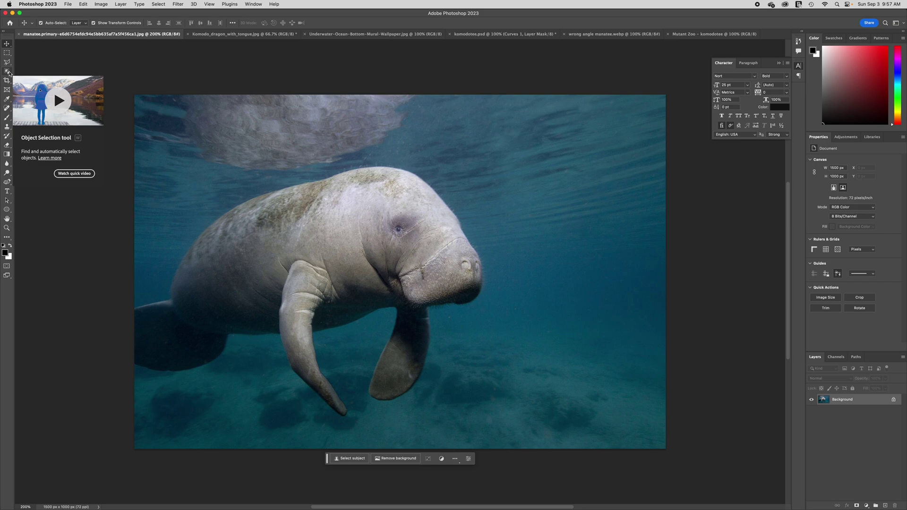
click(8, 71)
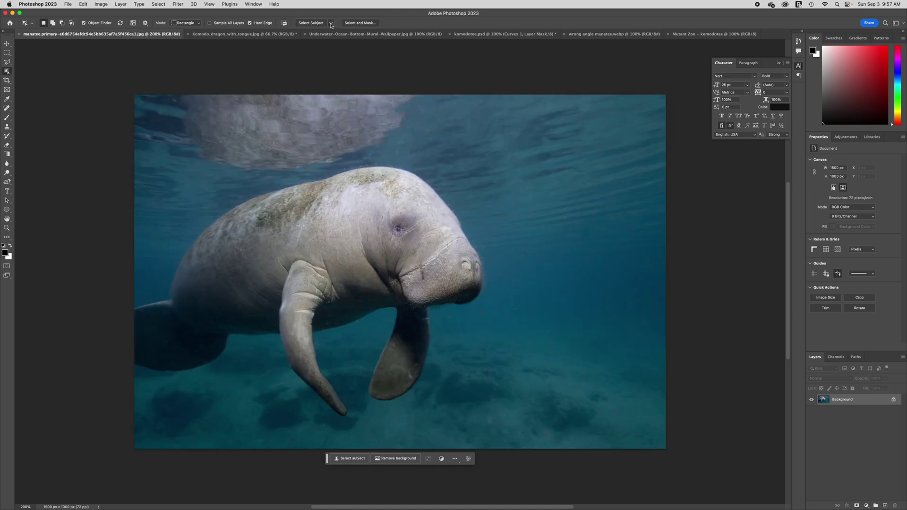
click(331, 23)
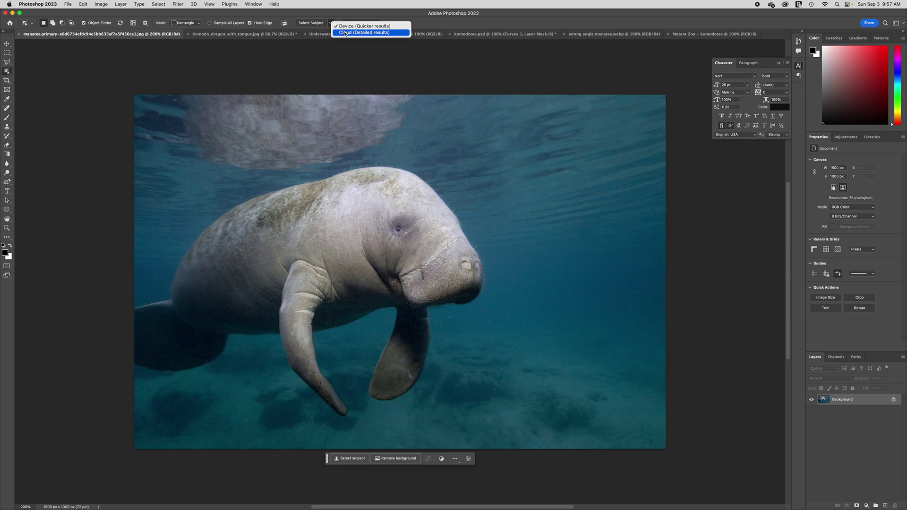
click(345, 33)
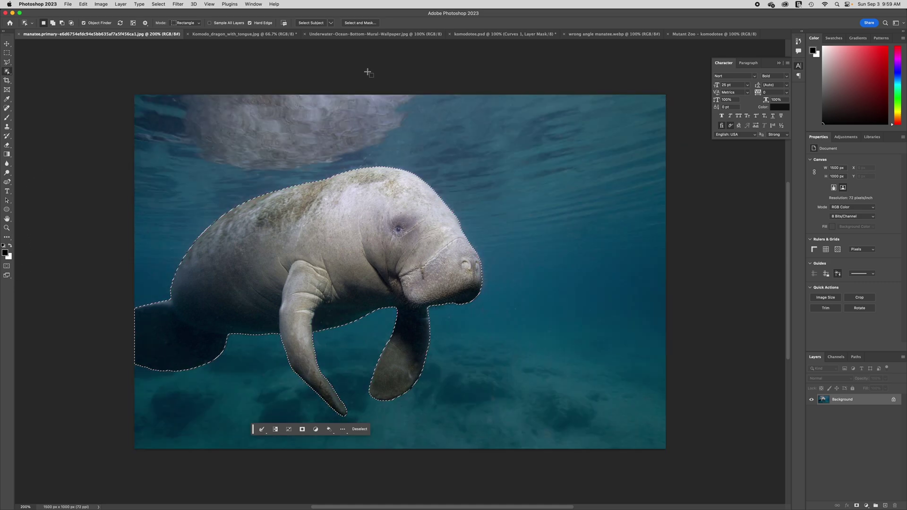
click(685, 35)
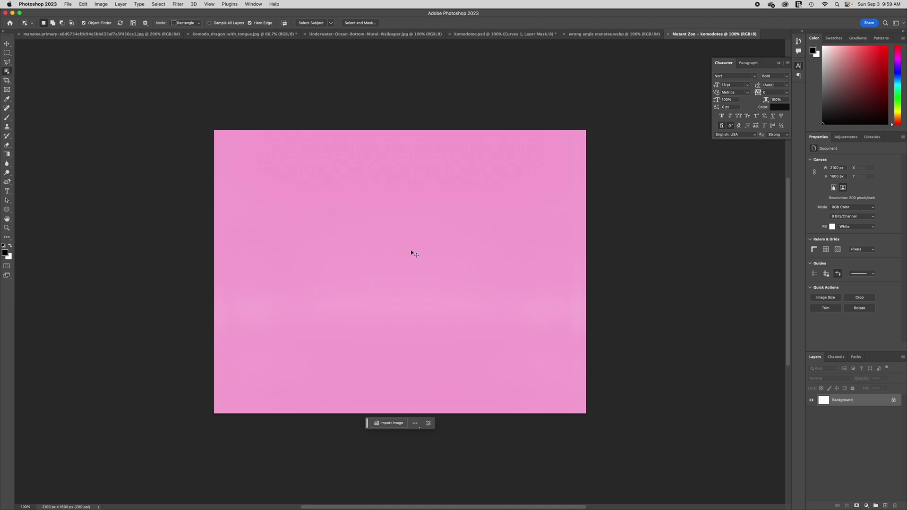
key(super+v)
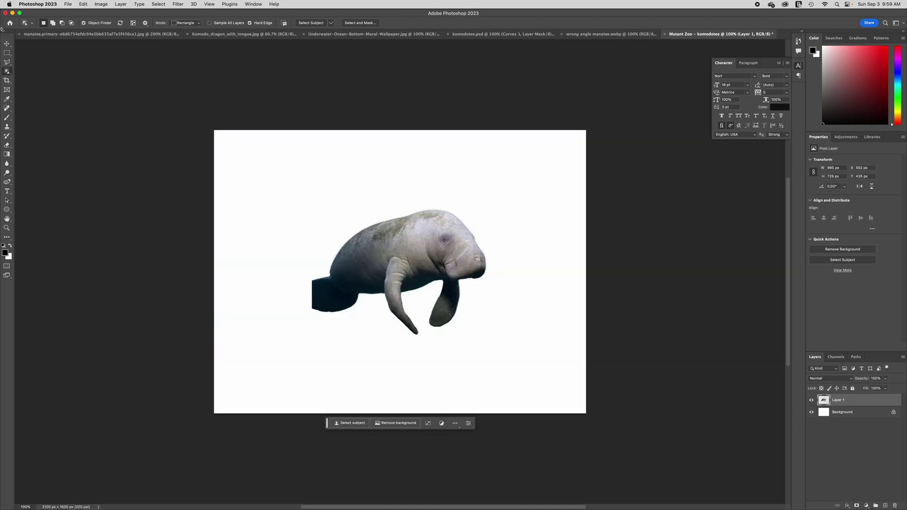
Move the manatee up and toward the left of the canvas and scale it up to about 1088 × 797 px
click(7, 44)
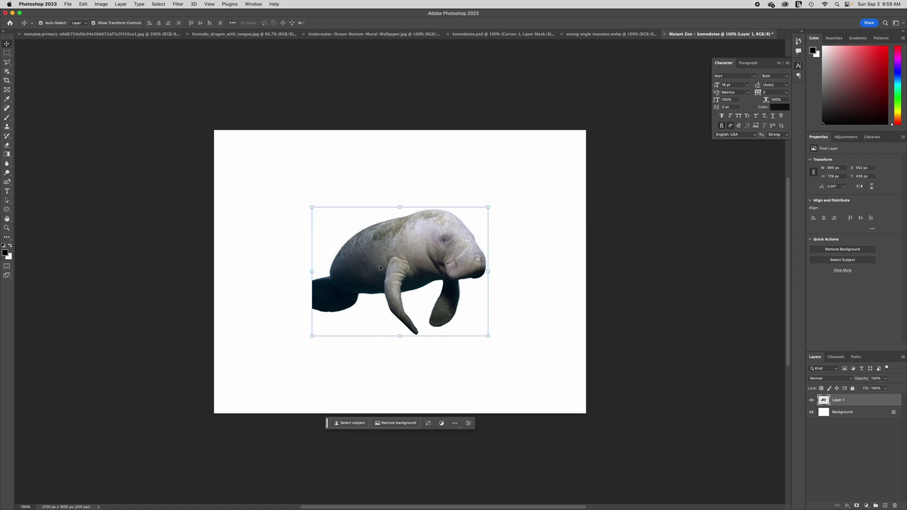
drag(379, 268, 338, 253)
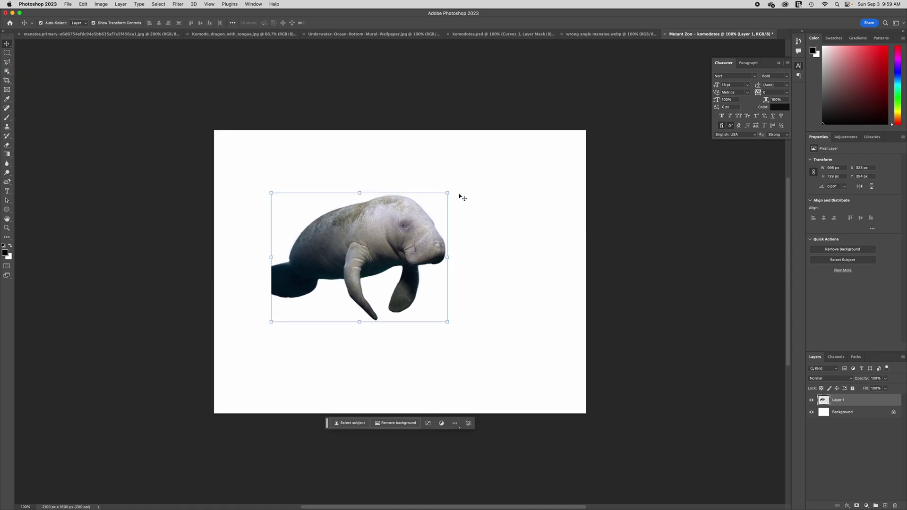
drag(459, 186, 464, 182)
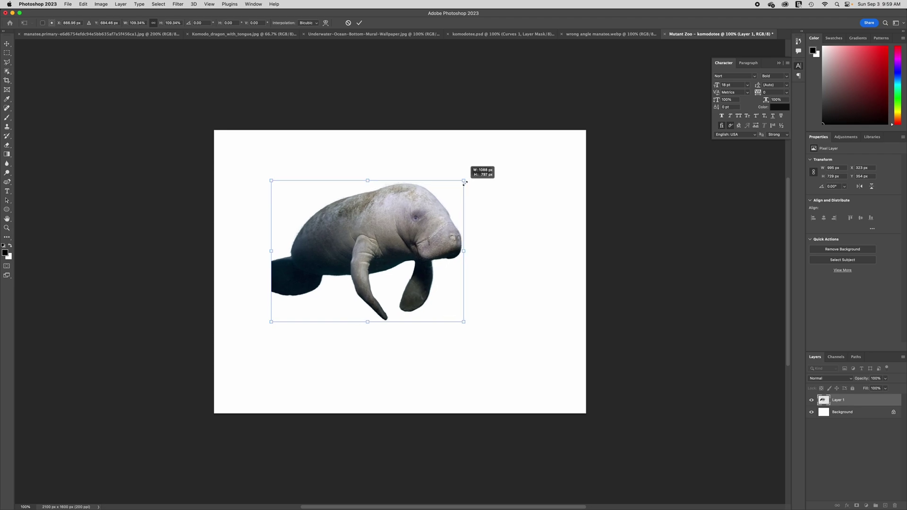
key(Return)
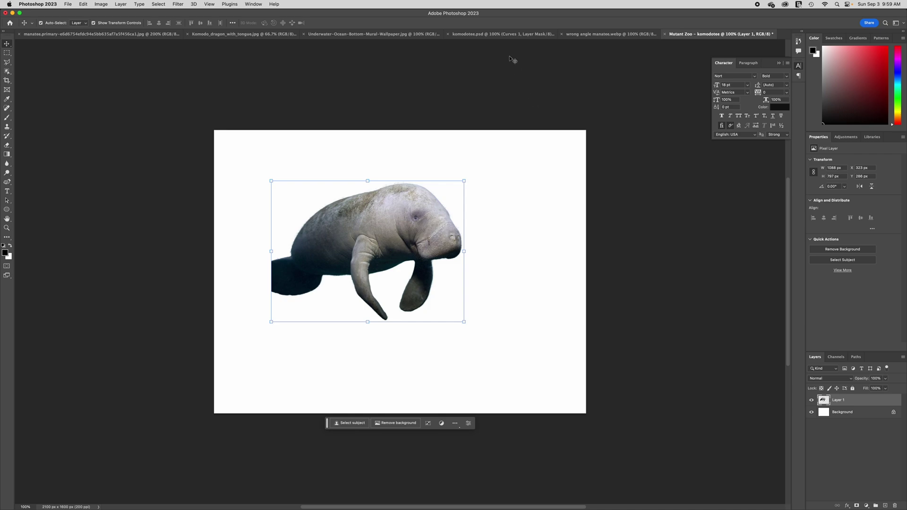
Try to select the whole Komodo dragon in its photo using Select Subject with Cloud (Detailed results), and clear that selection
click(251, 36)
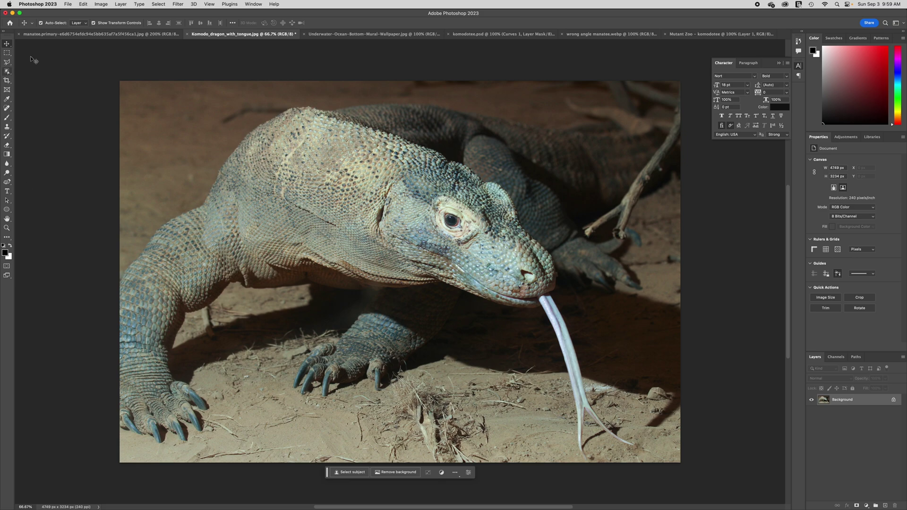
click(6, 71)
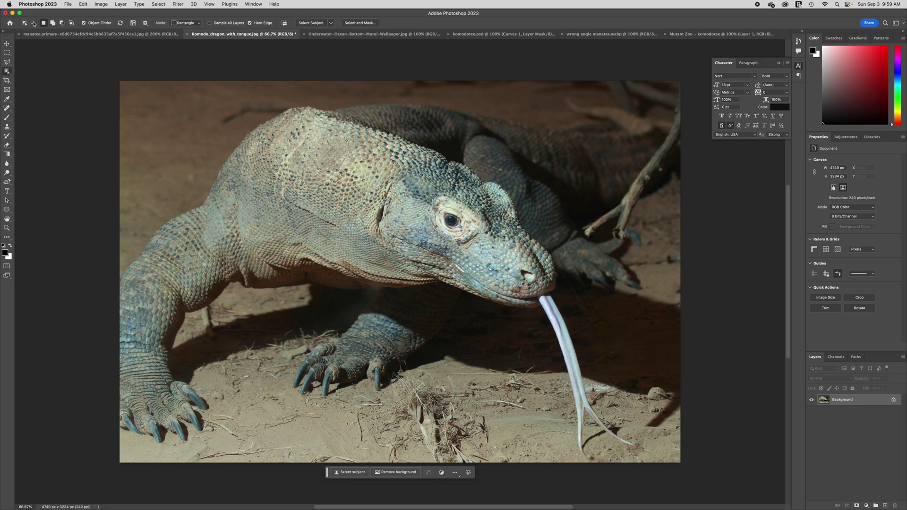
click(330, 26)
click(352, 34)
click(304, 24)
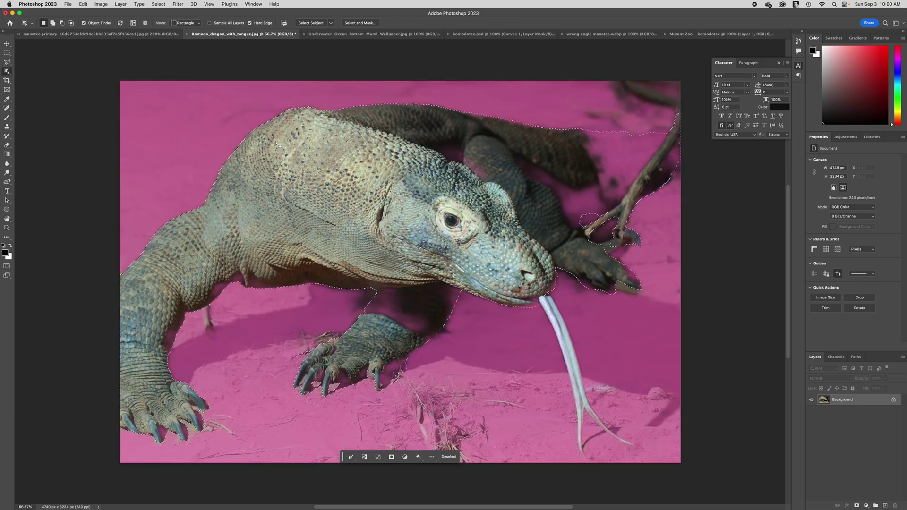
key(v)
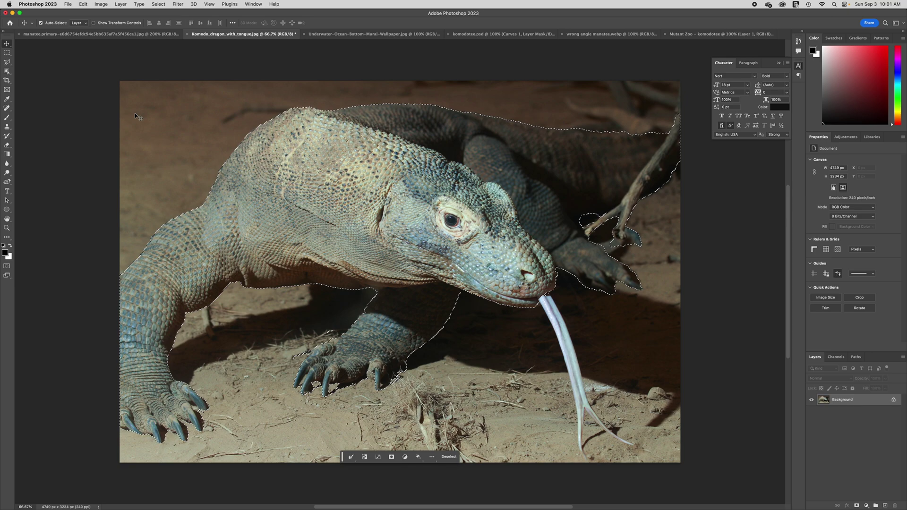
click(158, 5)
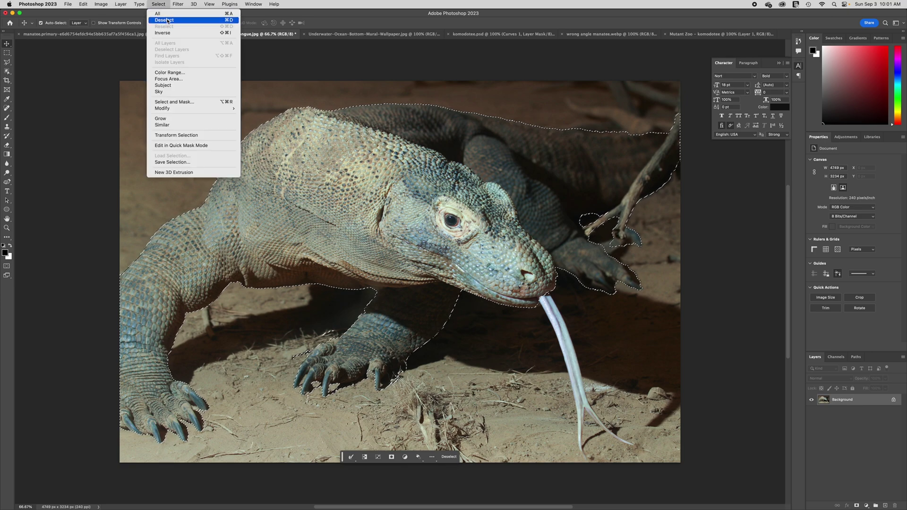
click(168, 20)
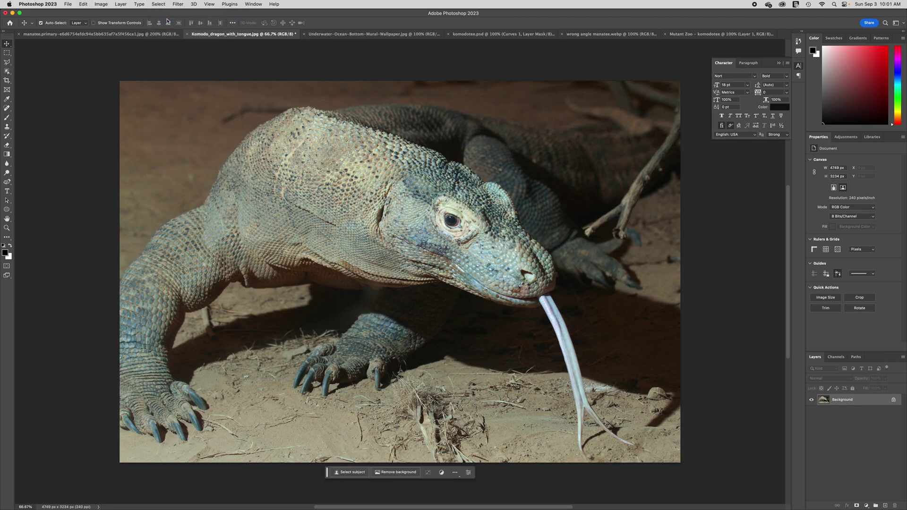
Select the Komodo dragon's head and neck with the Object Selection tool by framing them from the shoulder hump to the tongue
click(8, 72)
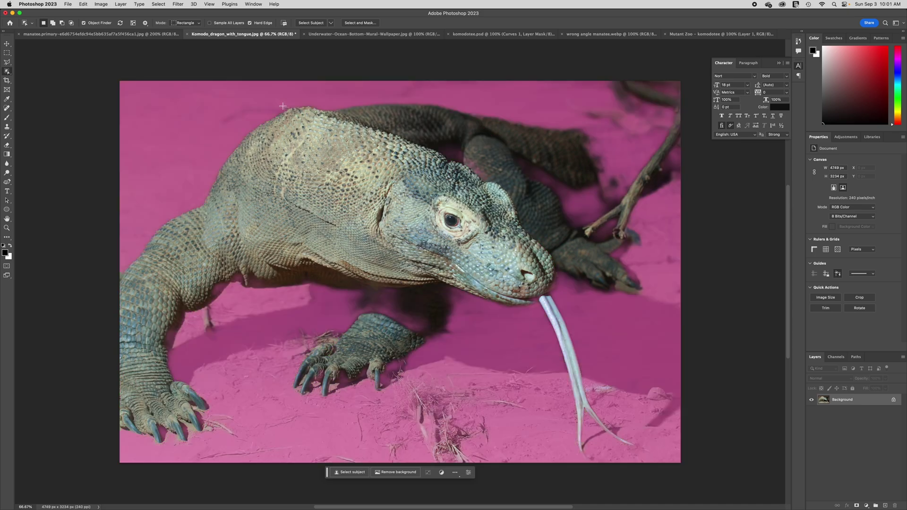
drag(282, 106, 577, 343)
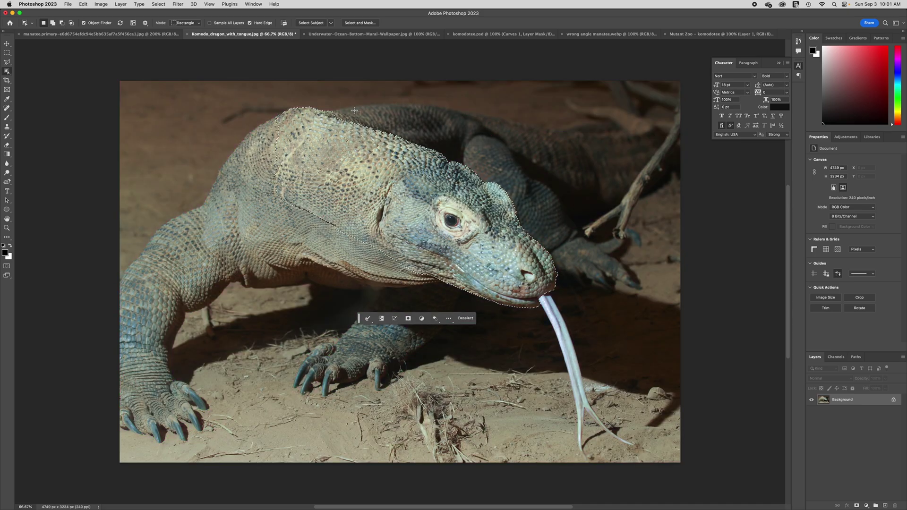
click(7, 44)
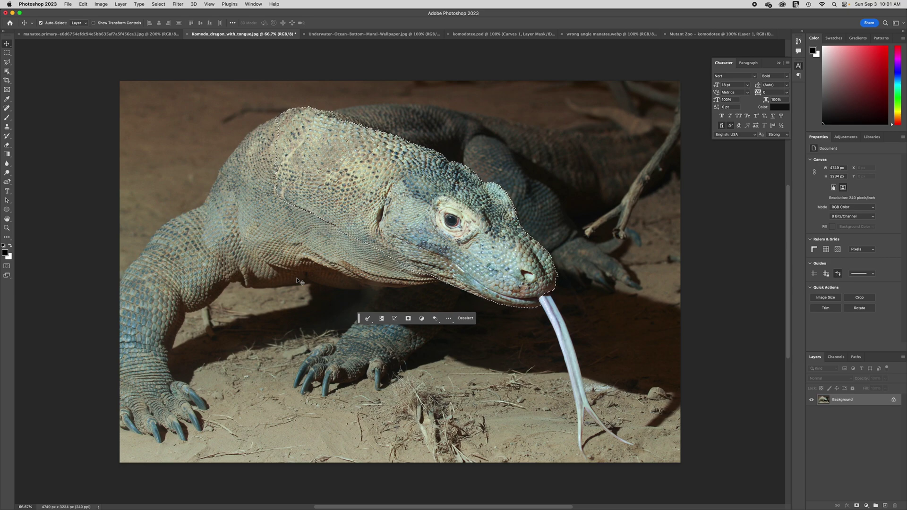
click(7, 71)
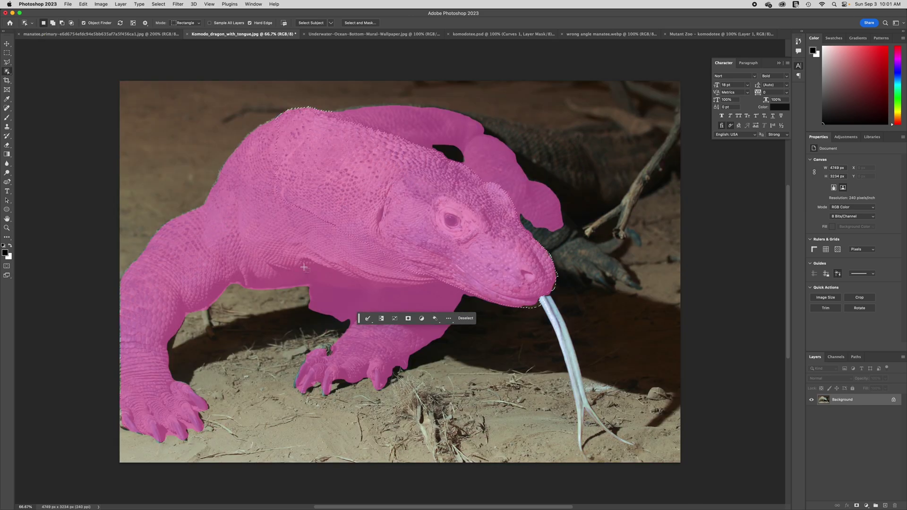
drag(137, 203, 231, 287)
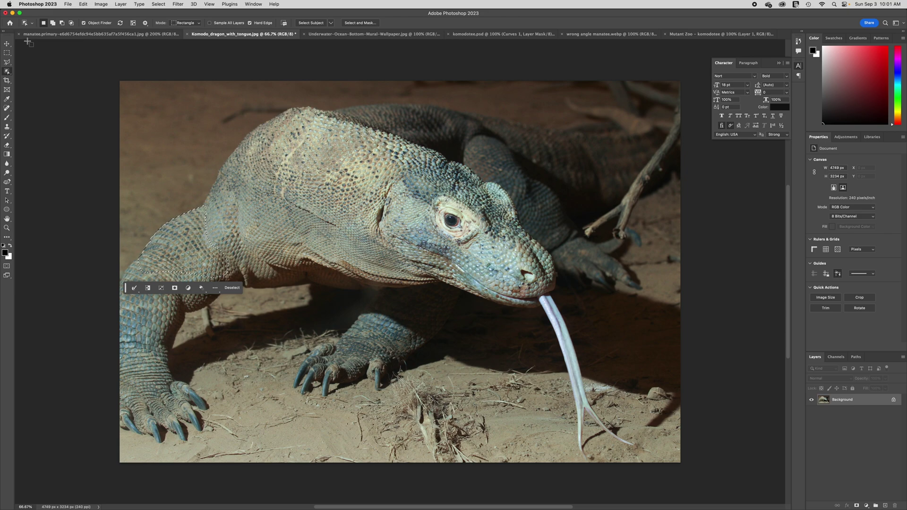
key(super+z)
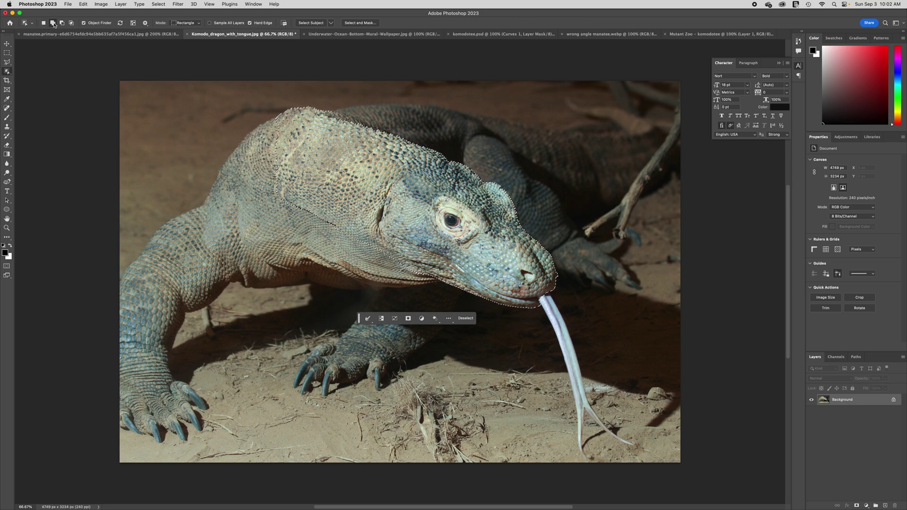
Add the Komodo dragon's forked tongue to the head selection with the Object Selection tool
click(53, 22)
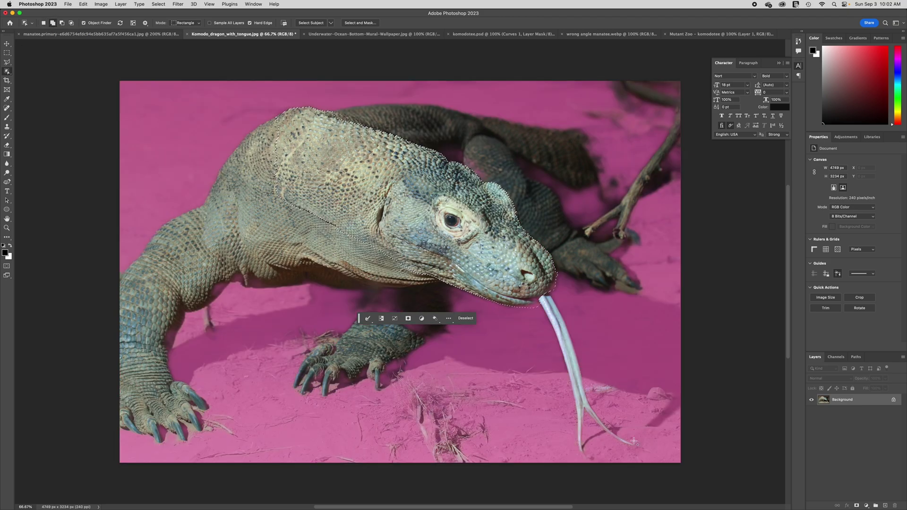
drag(642, 458, 533, 283)
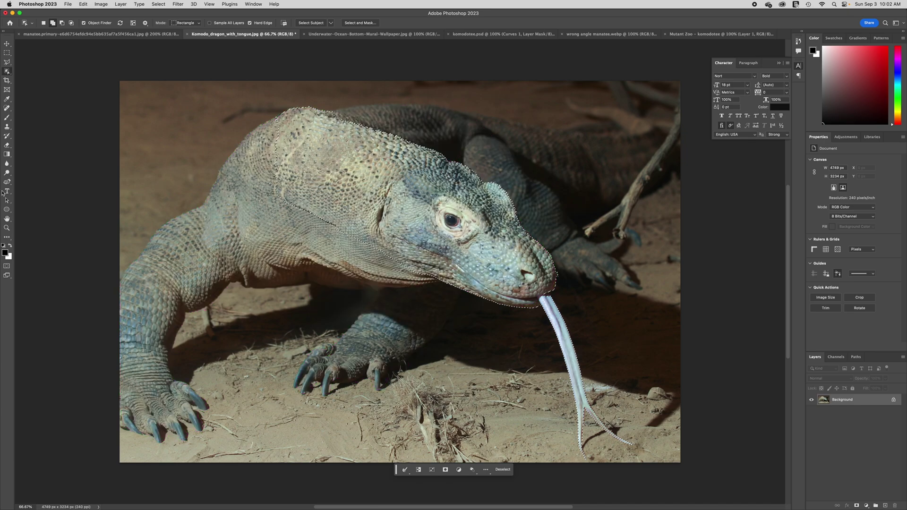
Add the missing strip under the Komodo dragon's throat and jaw to the selection with the Magnetic Lasso tool
click(7, 62)
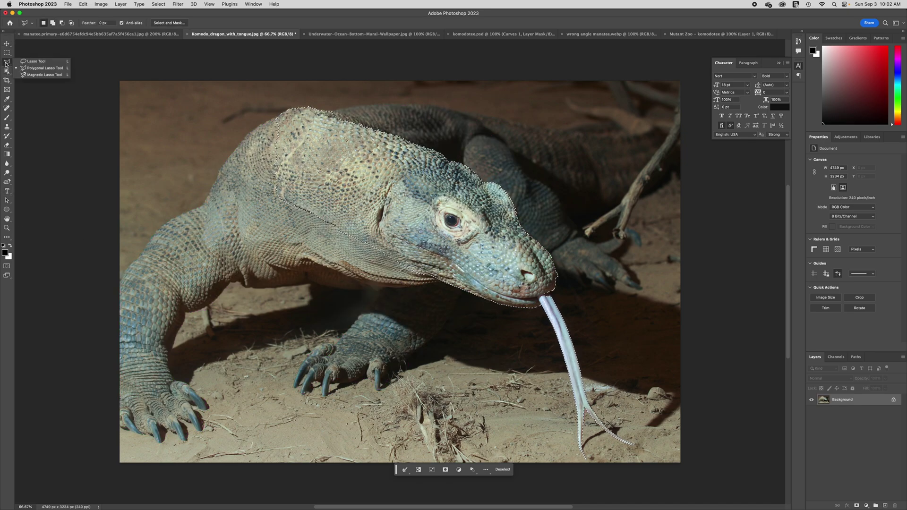
click(48, 76)
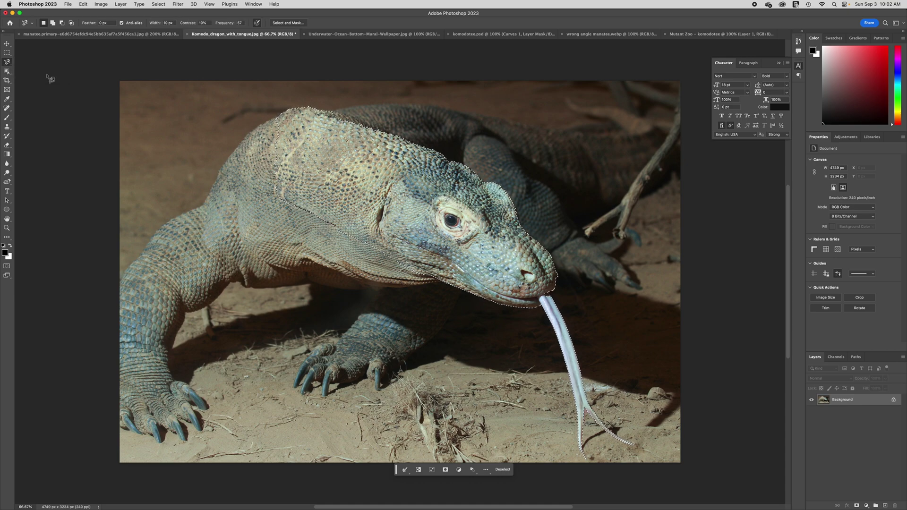
click(52, 24)
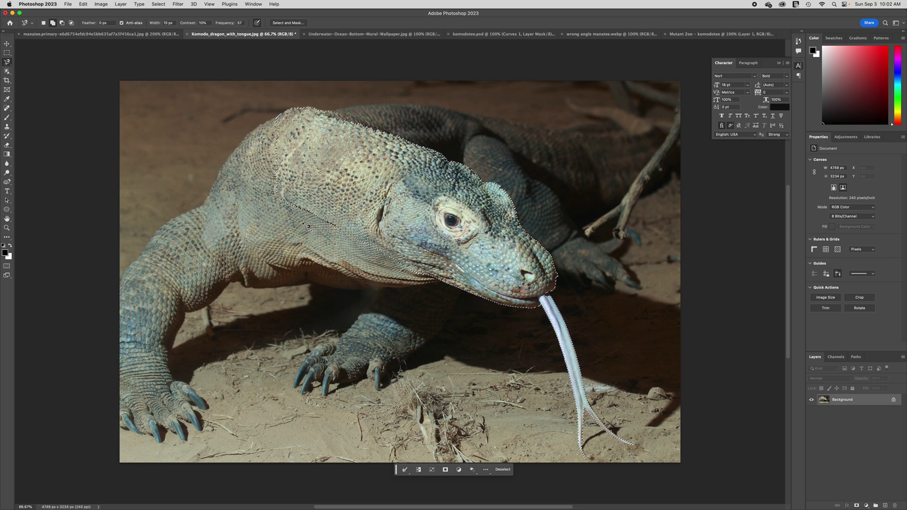
click(444, 282)
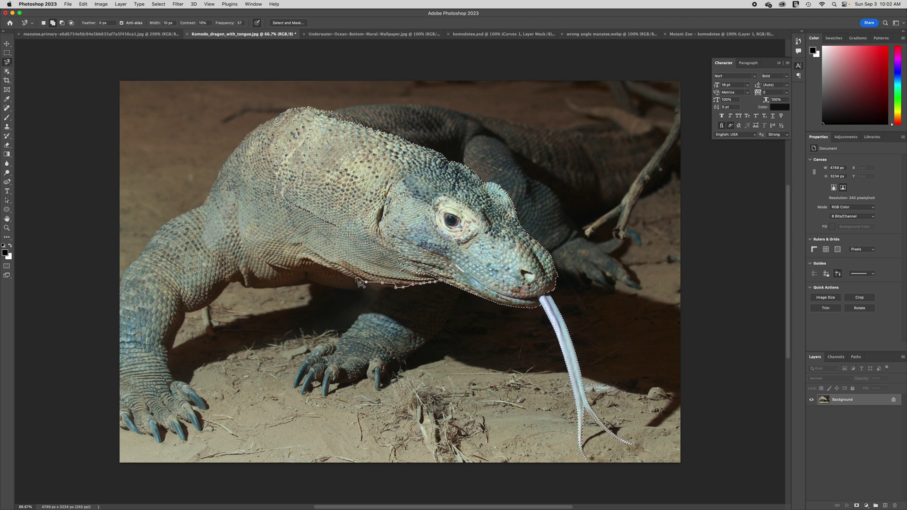
key(BackSpace)
key(BackSpace)
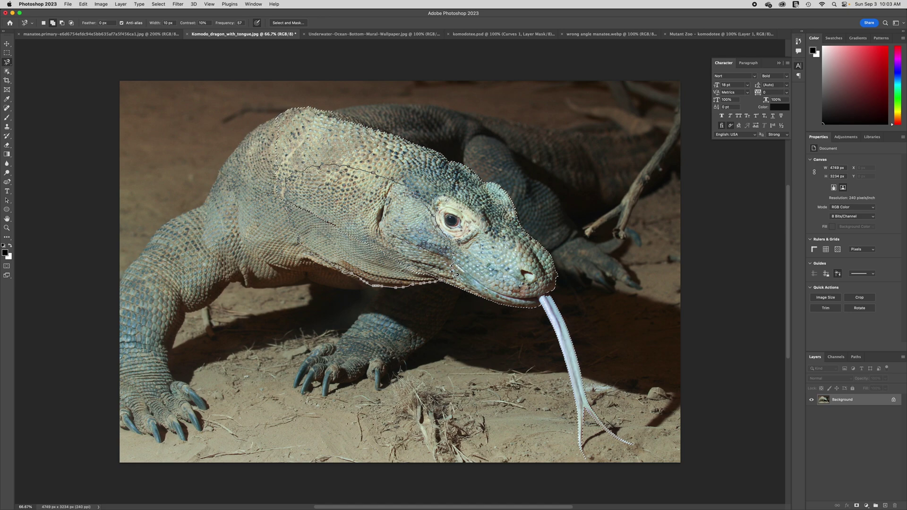
double_click(450, 280)
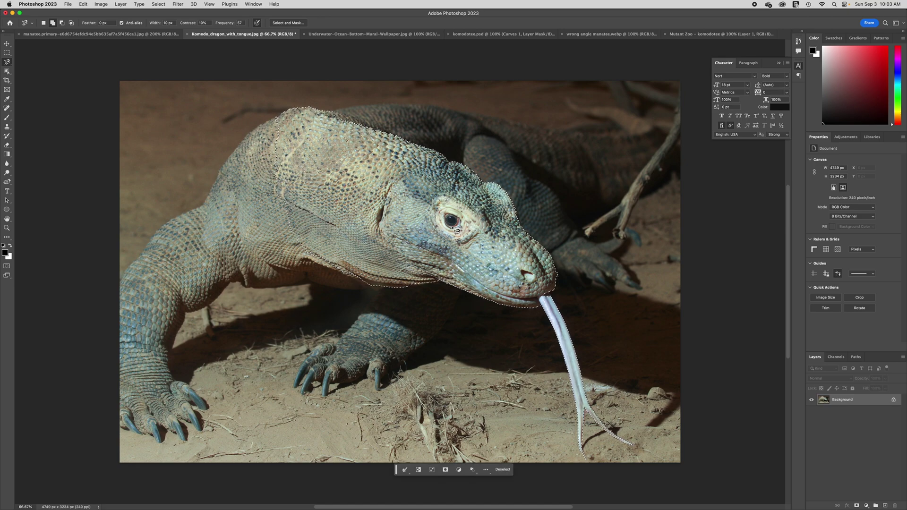
click(553, 289)
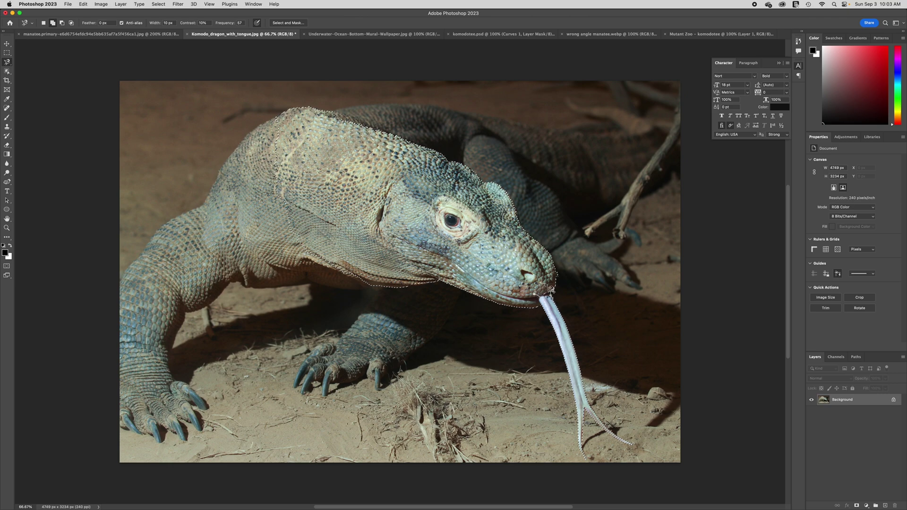
click(555, 289)
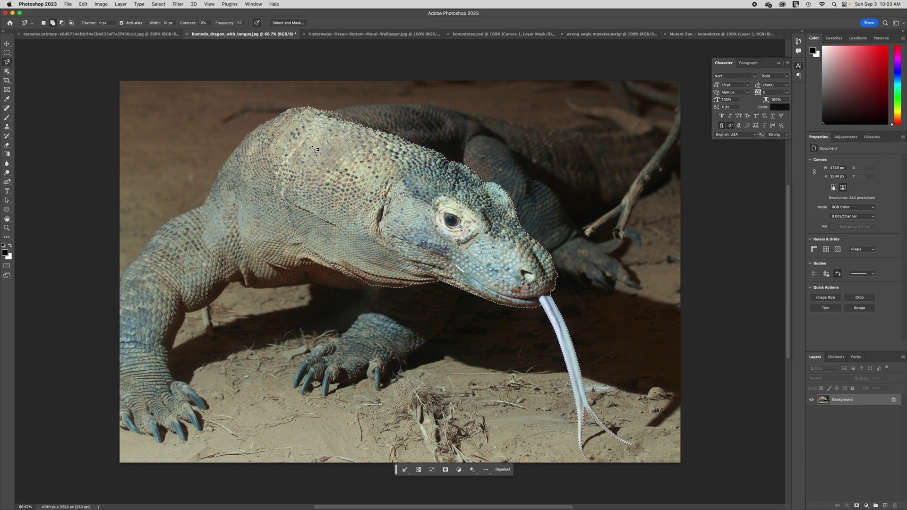
Copy the selected Komodo head into the Mutant Zoo - komodotee document and lower its layer opacity to 71%
key(super+c)
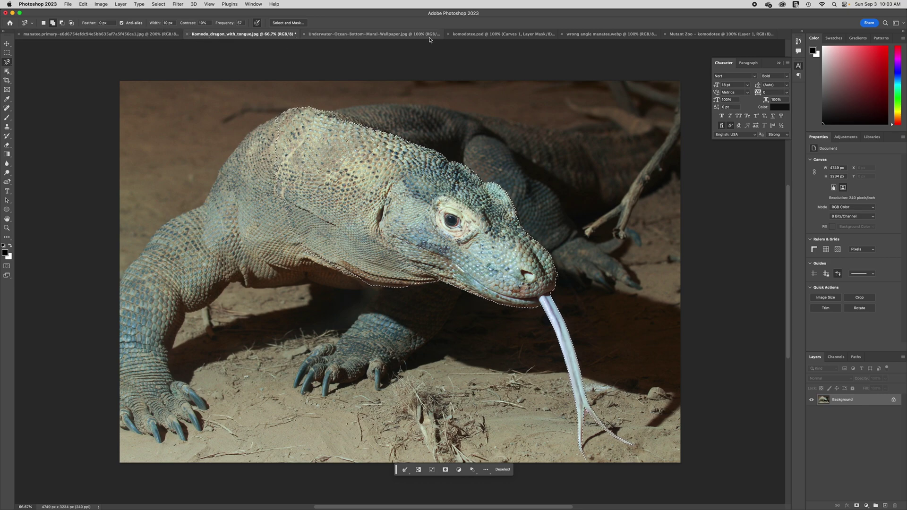
click(693, 35)
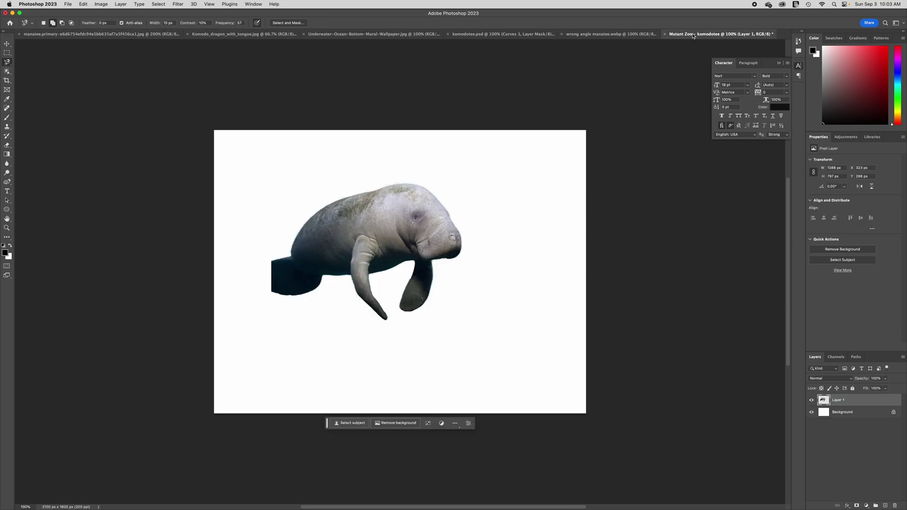
key(super+v)
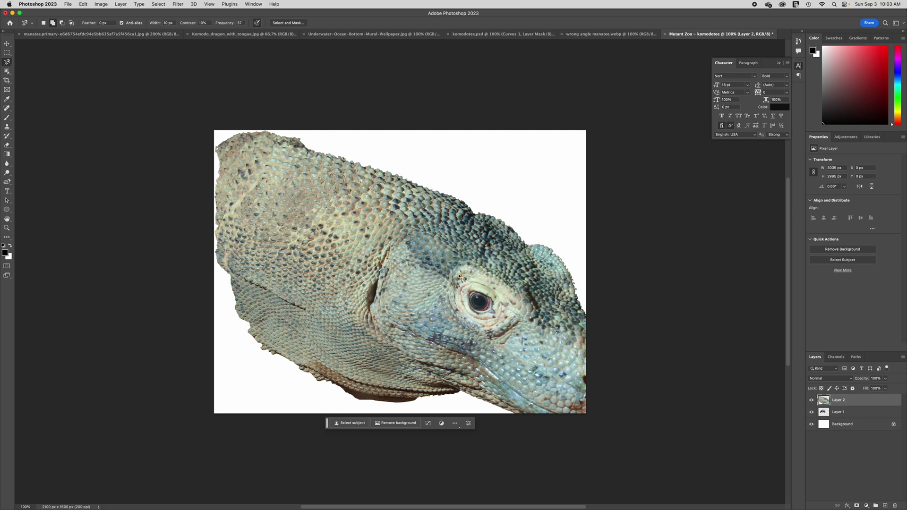
click(886, 383)
drag(887, 388, 877, 390)
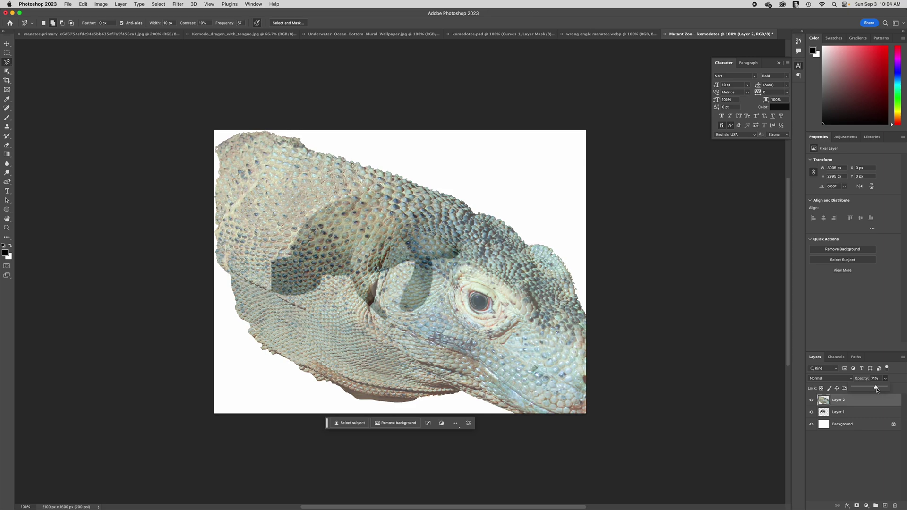
Rename the manatee's layer as "manatee" and the Komodo dragon's layer as "komodo head"
click(870, 412)
double_click(838, 412)
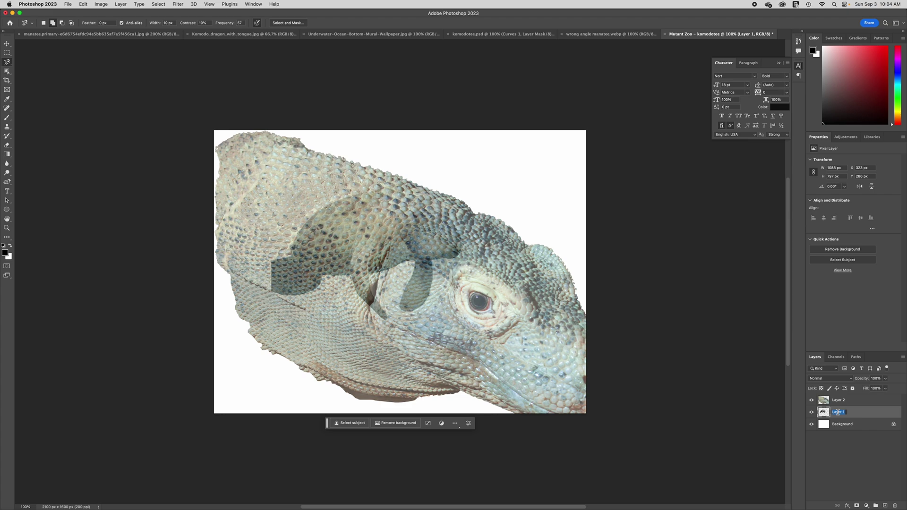
text(manatee)
key(Return)
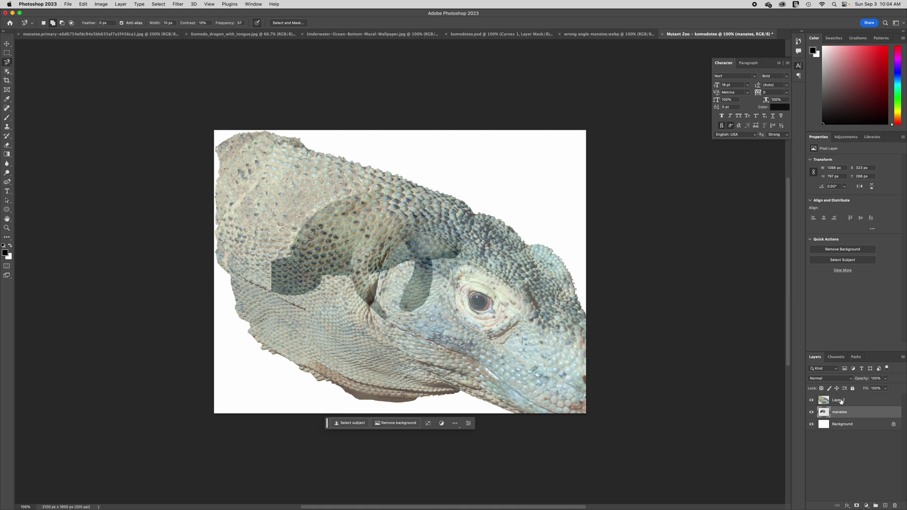
double_click(840, 401)
text(km)
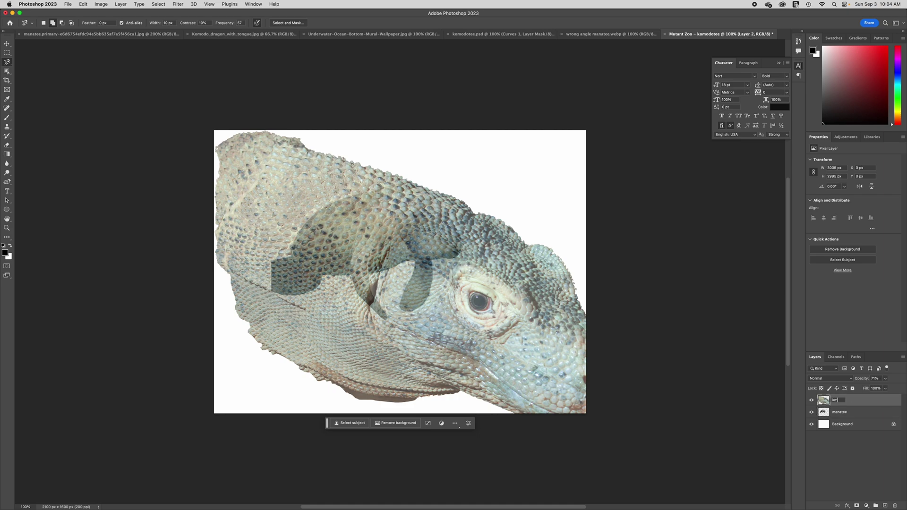
text(modo head)
key(Return)
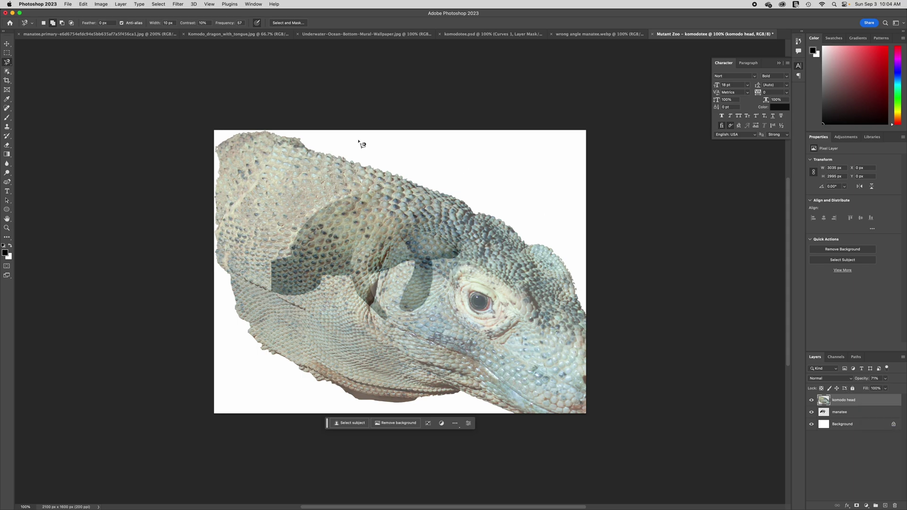
Free-transform the komodo head layer down to about 39.70% and place it over the manatee's head
click(84, 3)
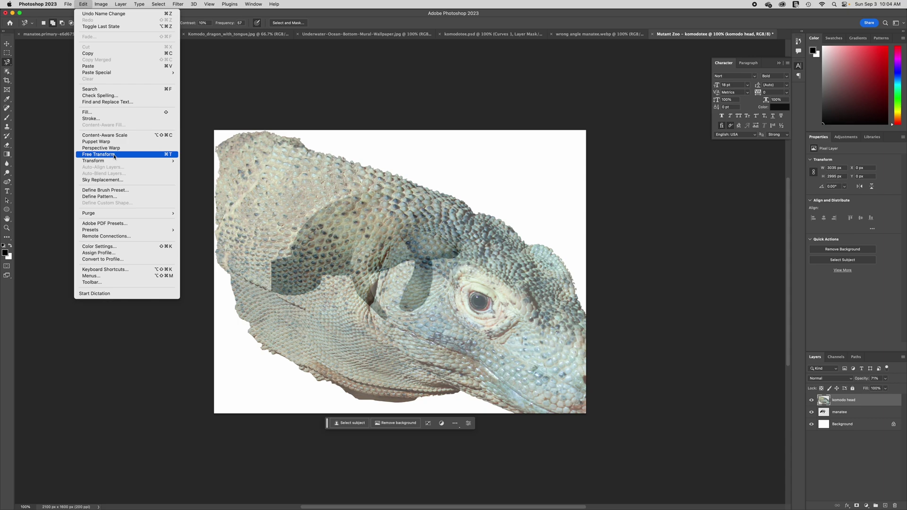
click(169, 155)
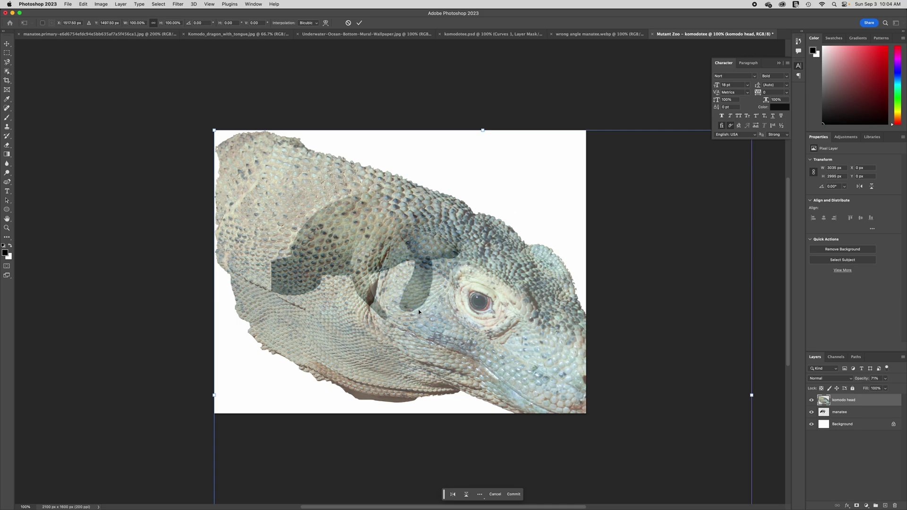
drag(418, 311, 267, 222)
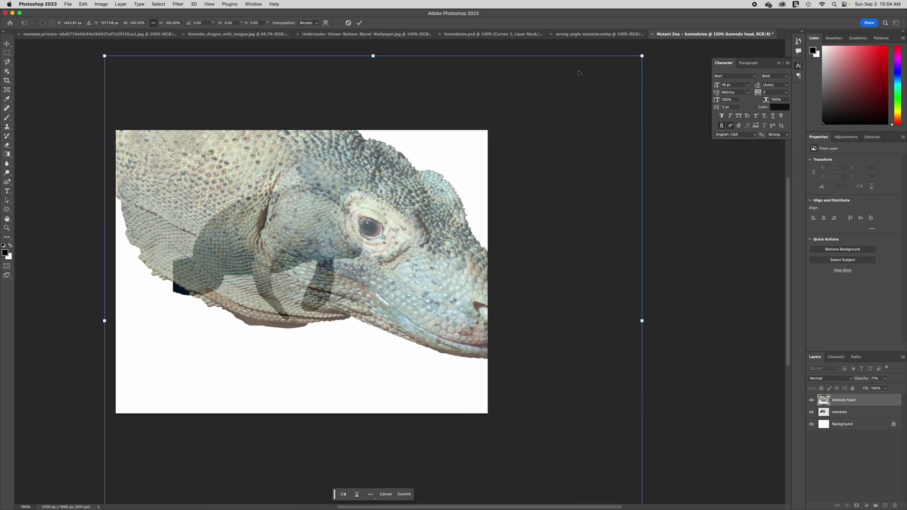
drag(641, 57, 302, 369)
drag(221, 411, 379, 204)
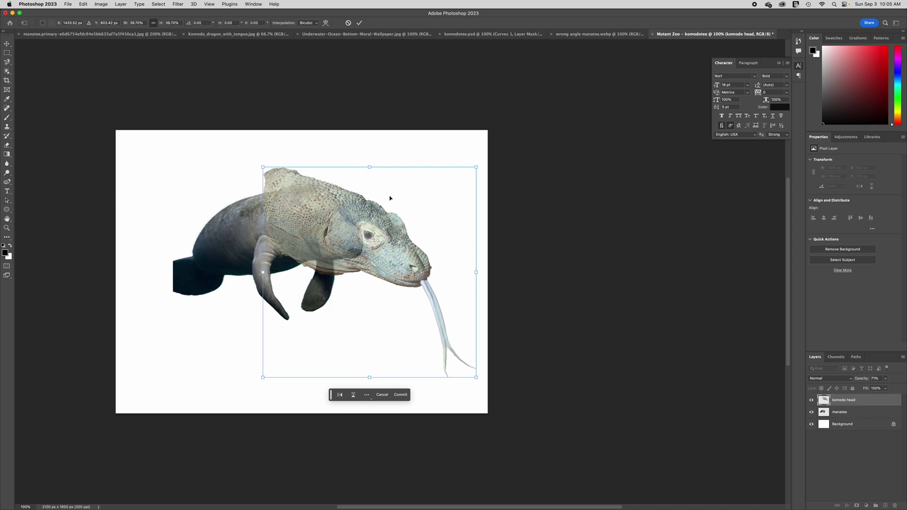
Scale the komodo head to about 38.49%, rotate it about -3.81°, and align its neck with the manatee's body
key(super+equal)
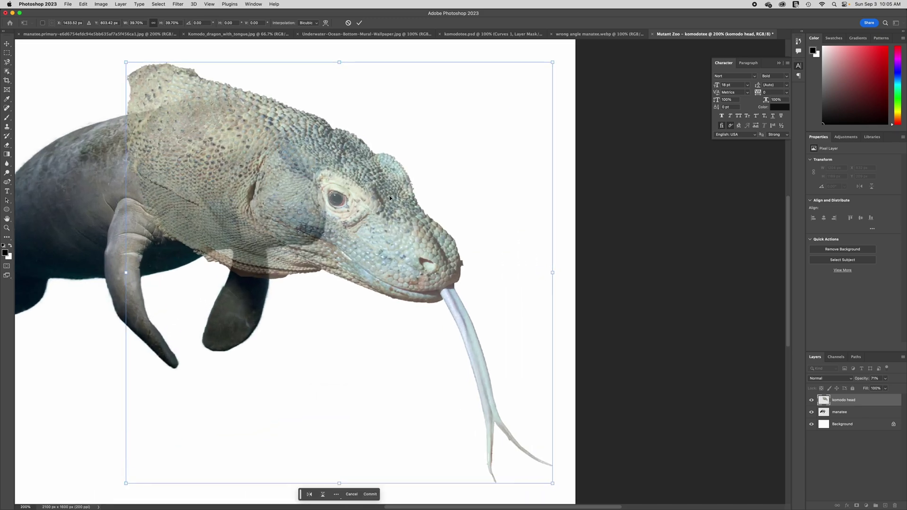
key(super+0)
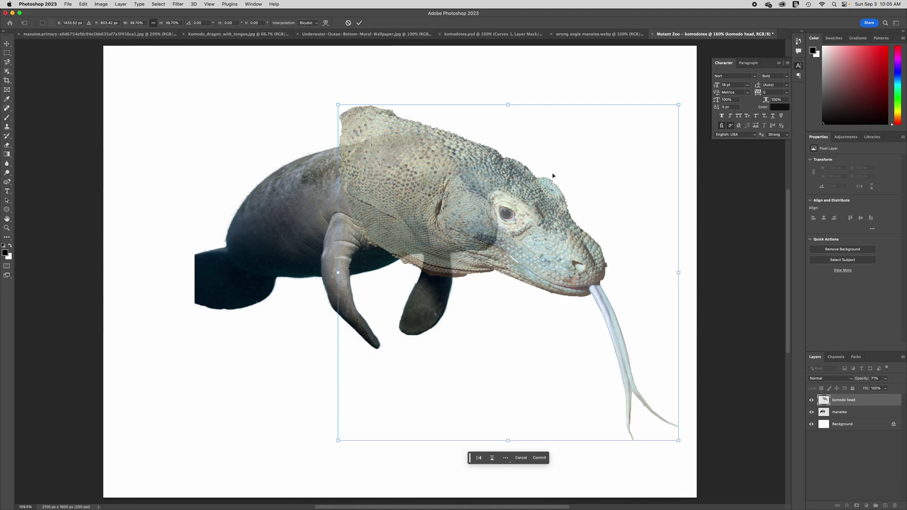
drag(508, 105, 503, 118)
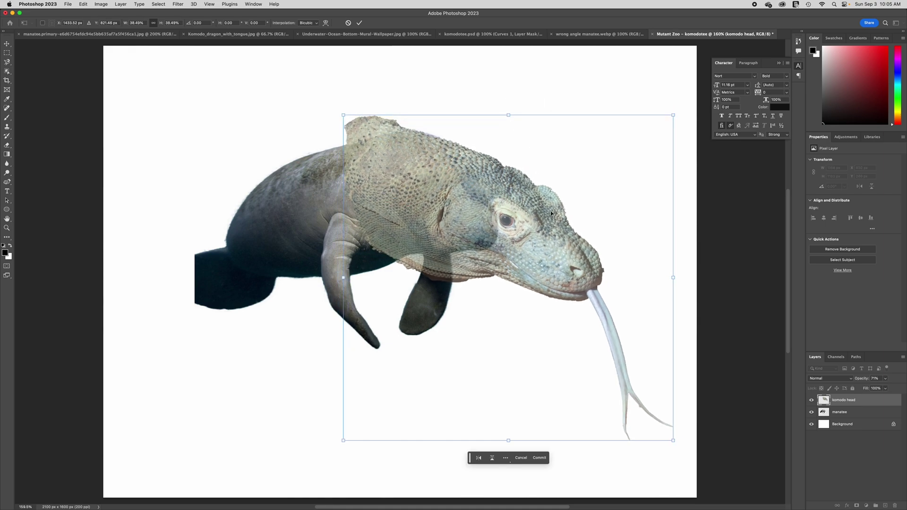
drag(551, 214, 537, 197)
drag(685, 196, 698, 174)
mouse_move(445, 199)
mouse_down()
mouse_move(452, 208)
mouse_move(437, 212)
mouse_up()
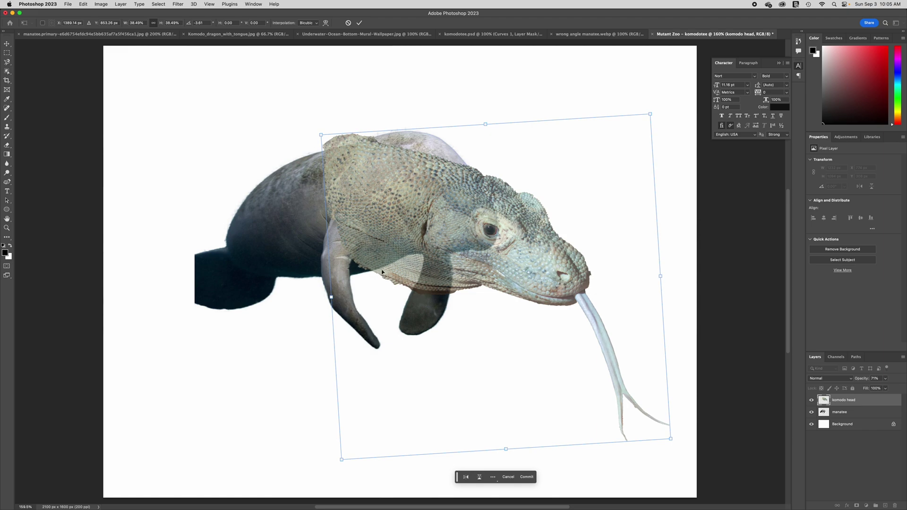
mouse_move(473, 184)
mouse_down()
mouse_move(483, 190)
mouse_move(472, 188)
mouse_up()
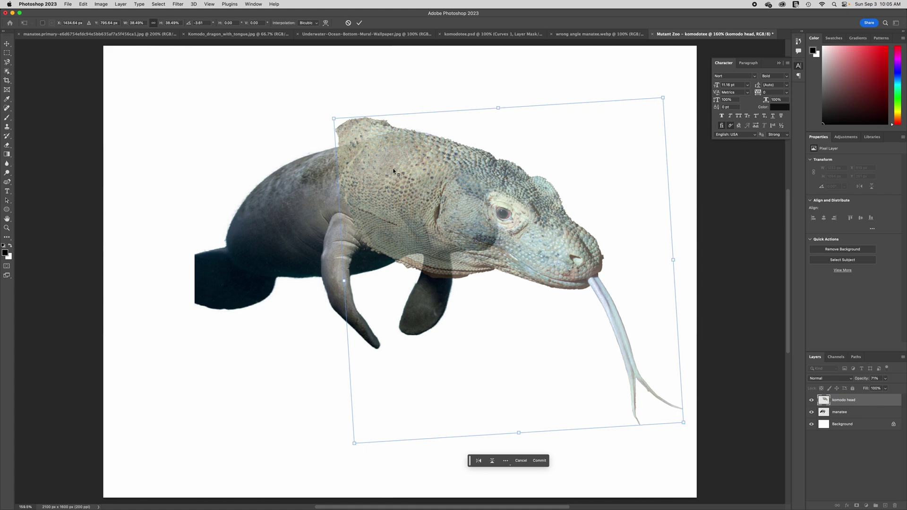
Warp the komodo head layer, pulling the upper back corner of its neck down to meet the manatee's back and smoothing the top curve
right_click(408, 187)
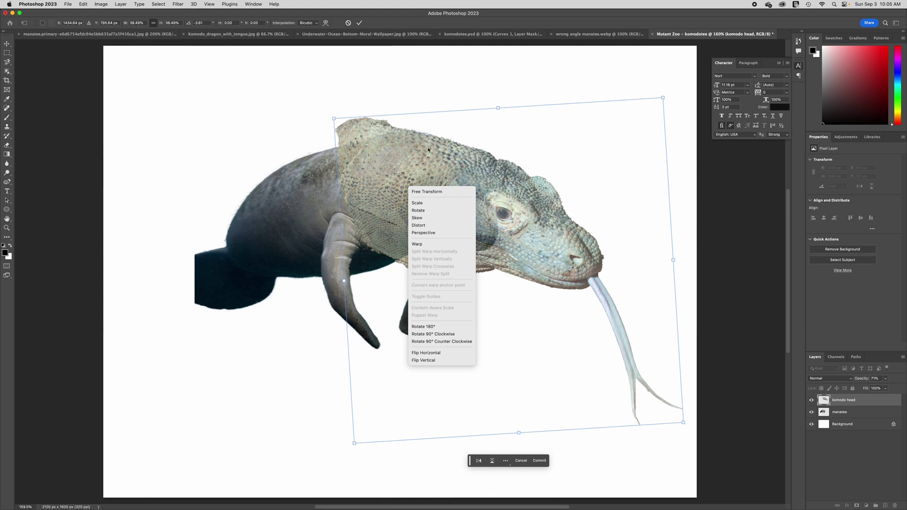
click(418, 243)
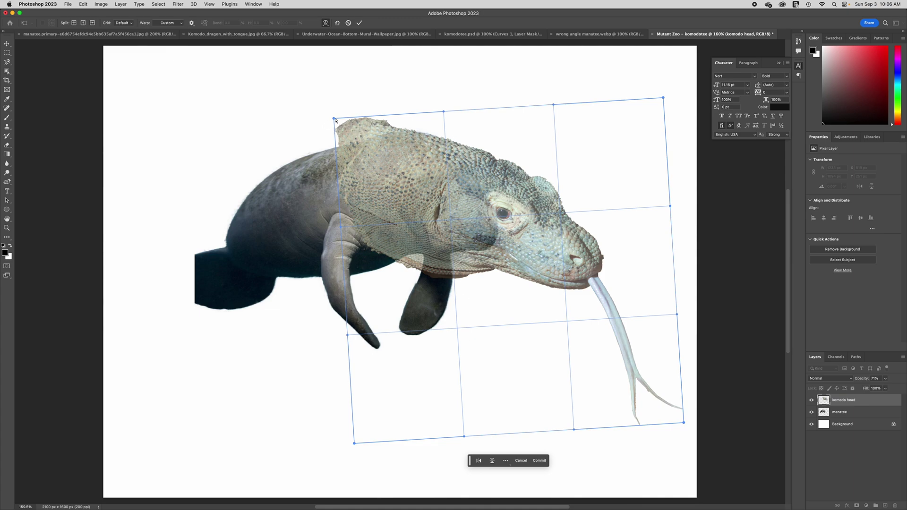
drag(335, 120, 331, 142)
drag(430, 156, 435, 148)
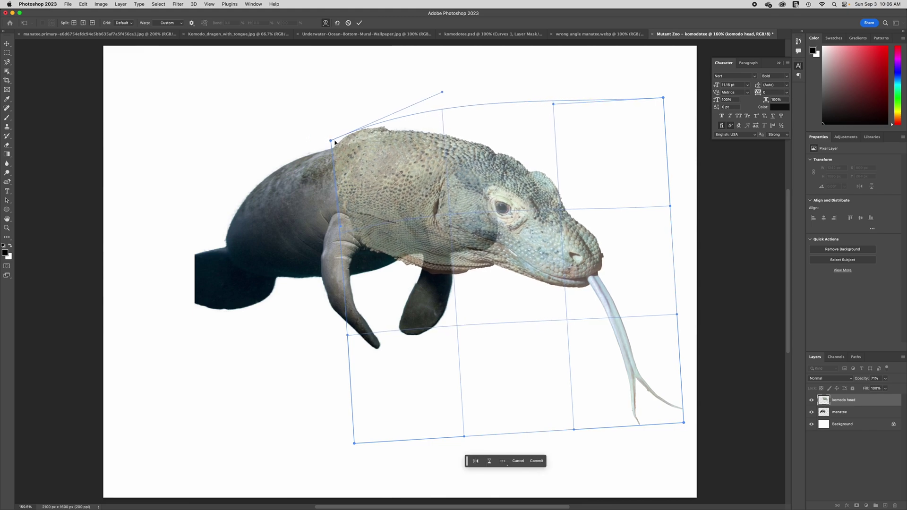
drag(334, 141, 324, 157)
mouse_move(433, 150)
mouse_down()
mouse_move(439, 139)
mouse_move(428, 138)
mouse_move(434, 142)
mouse_up()
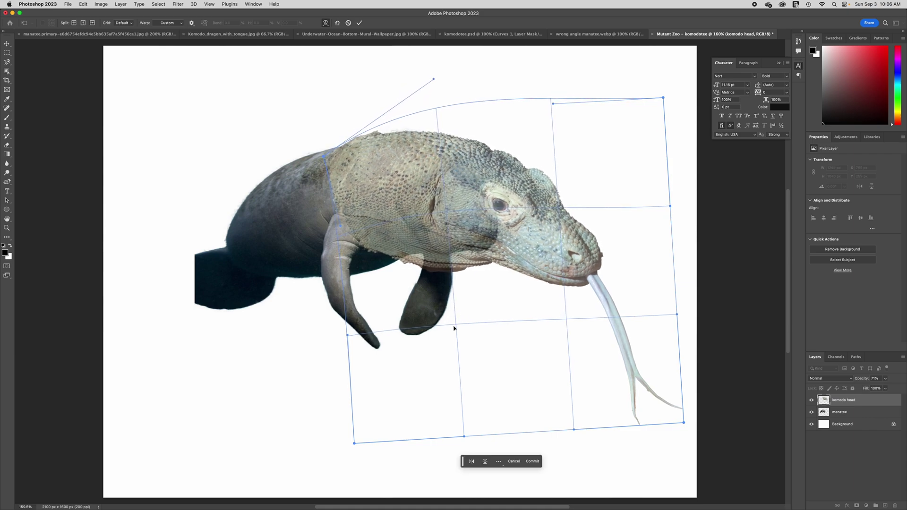
Warp the Komodo's throat and lower neck to follow the manatee's underside, refine the top of the neck, and apply the warp
drag(457, 330, 458, 312)
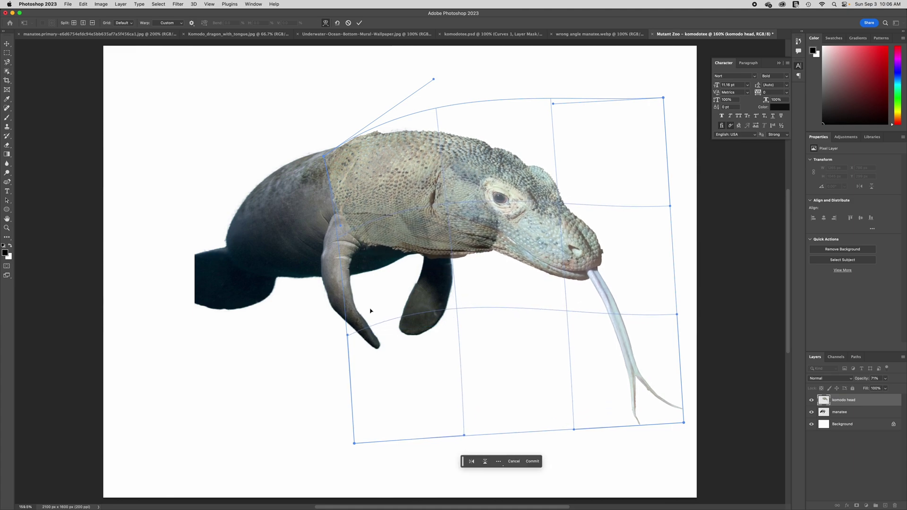
drag(345, 276, 348, 302)
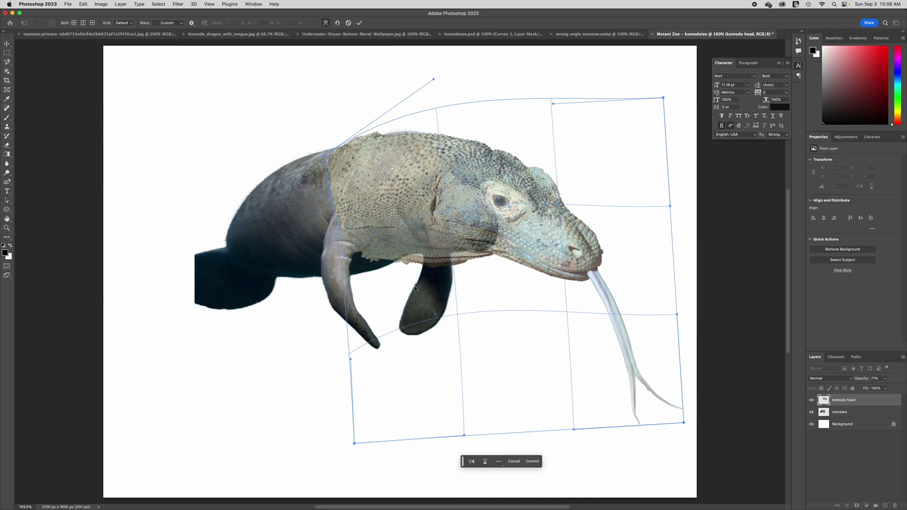
drag(439, 279, 438, 272)
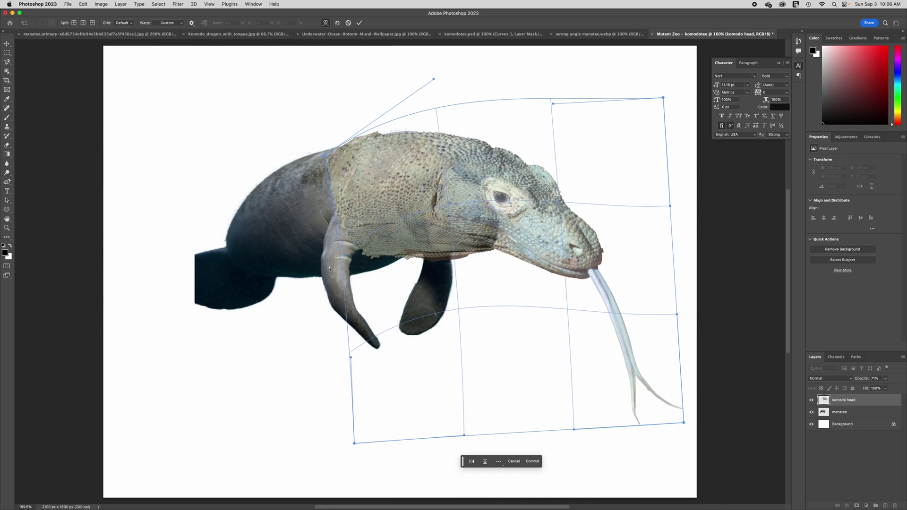
drag(338, 236, 339, 247)
drag(440, 276, 478, 256)
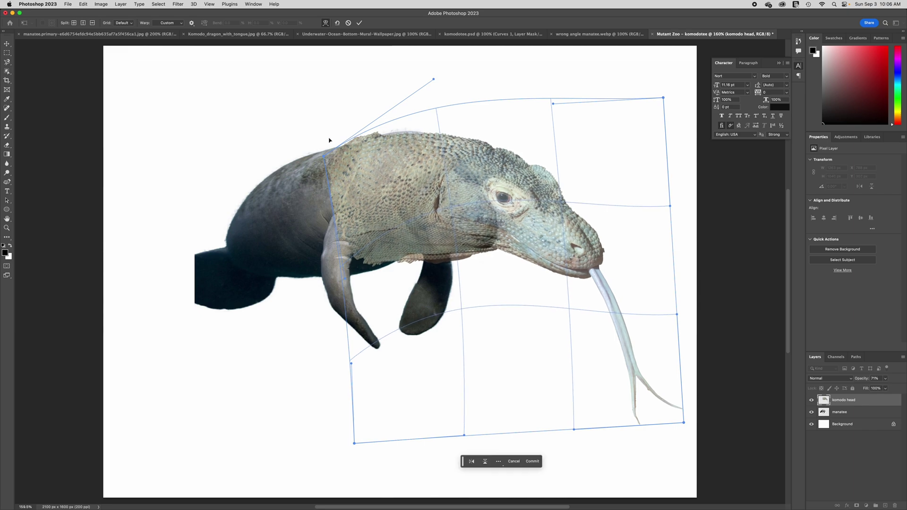
drag(418, 147, 416, 143)
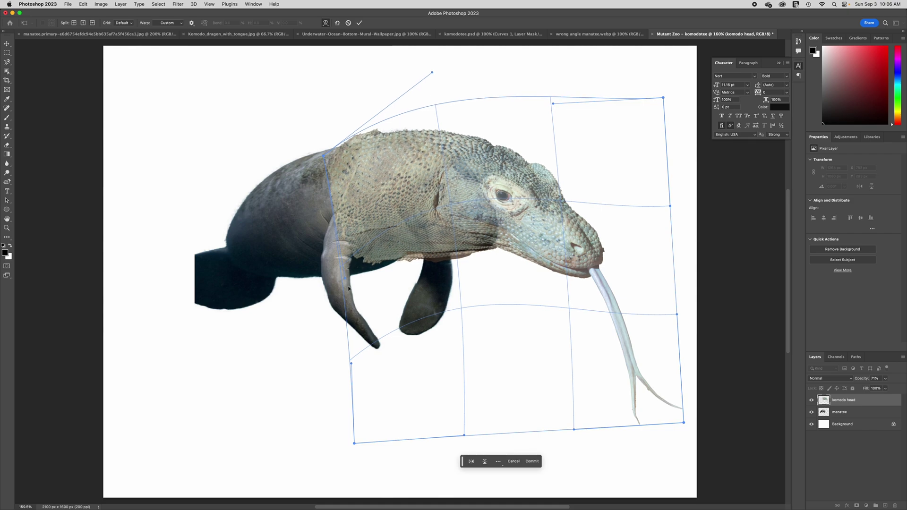
key(Return)
Raise the komodo head layer's opacity to 100% and add a layer mask to it
key(l)
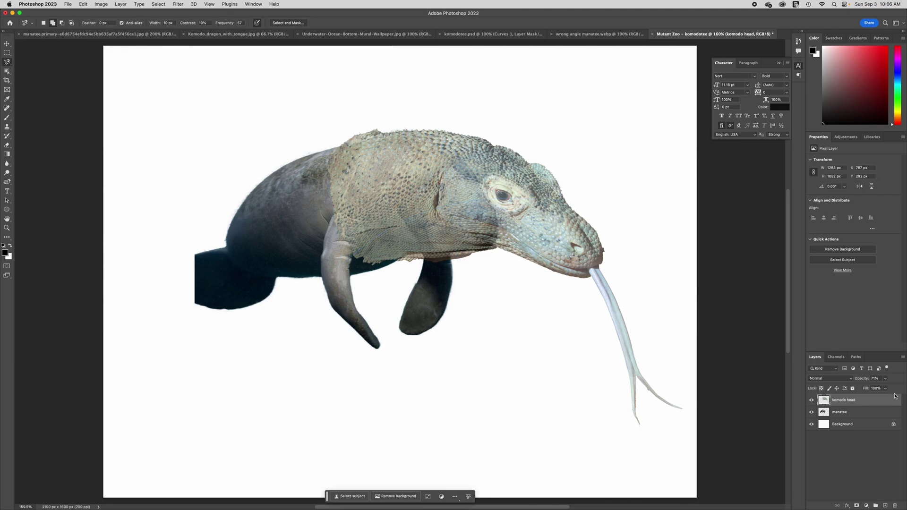
click(885, 378)
drag(884, 389, 902, 390)
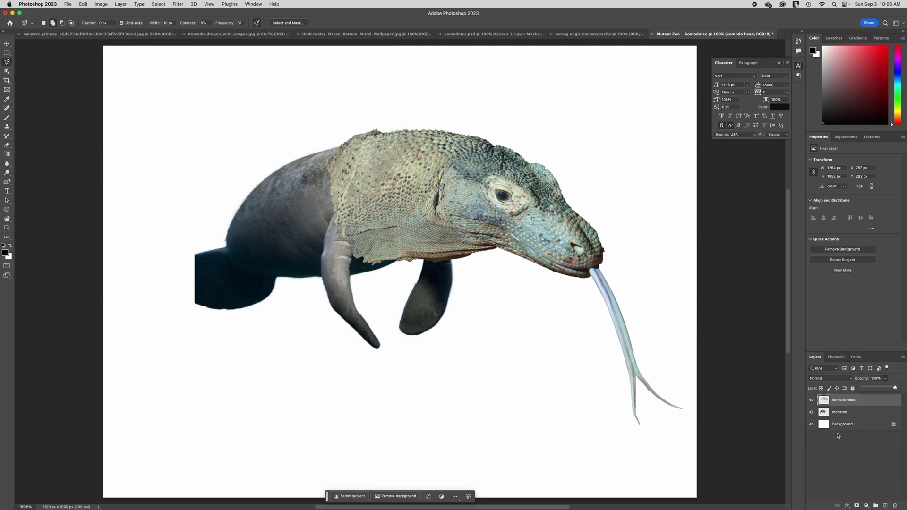
click(856, 400)
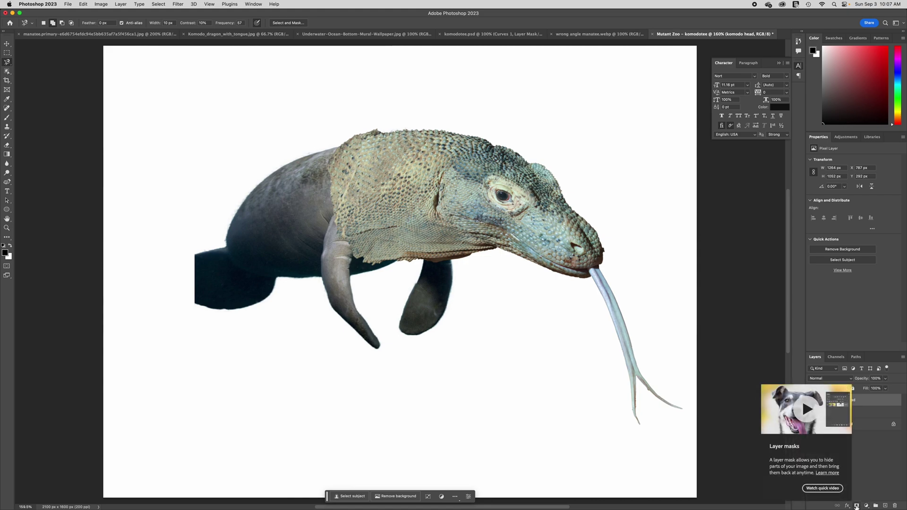
click(856, 505)
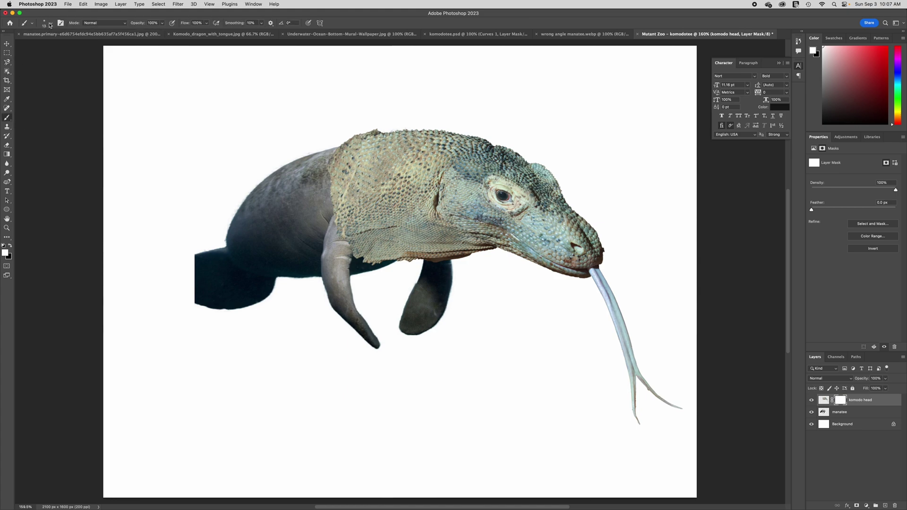
Set up a soft round brush of about 188 px with 0% hardness and 100% opacity, using black as the foreground color
click(50, 24)
click(53, 46)
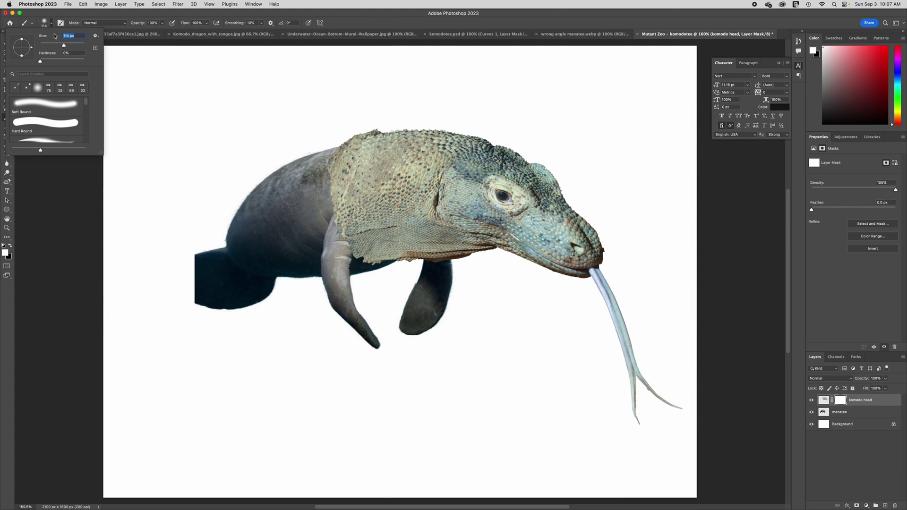
drag(70, 46, 71, 46)
click(51, 25)
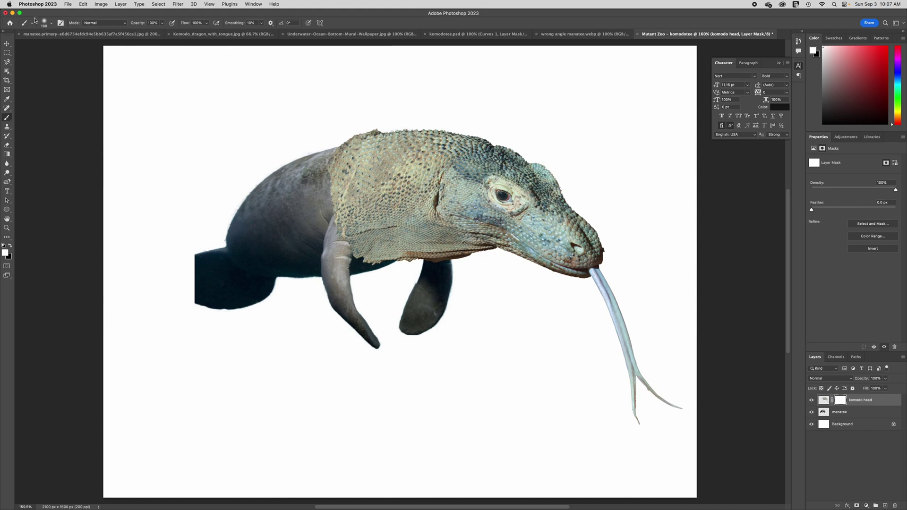
click(52, 24)
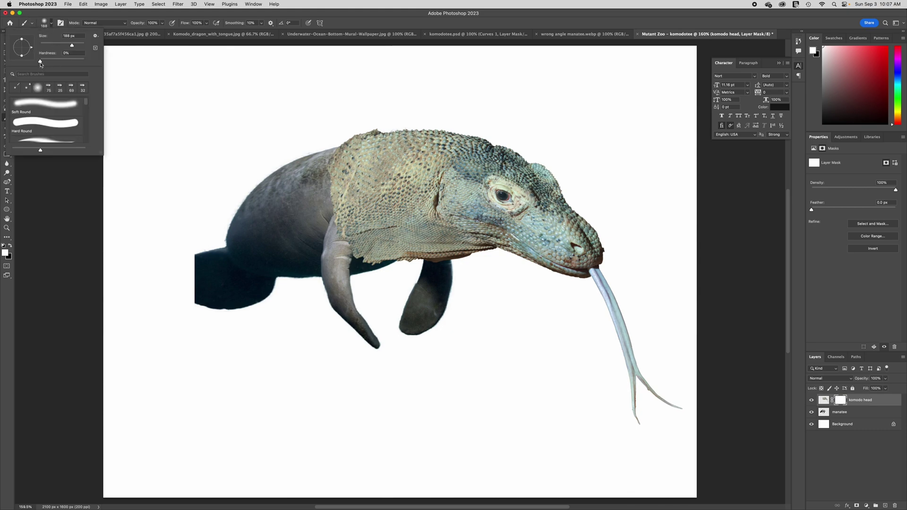
click(53, 27)
click(161, 24)
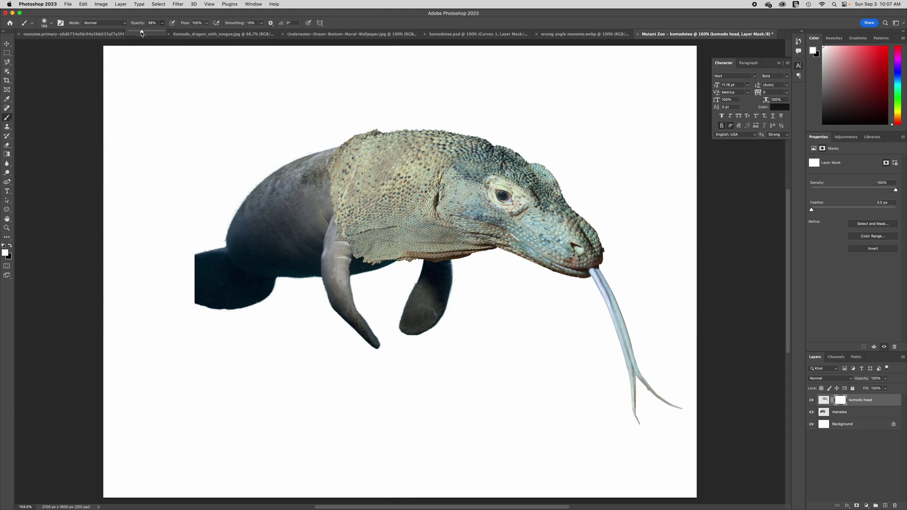
drag(141, 31, 163, 32)
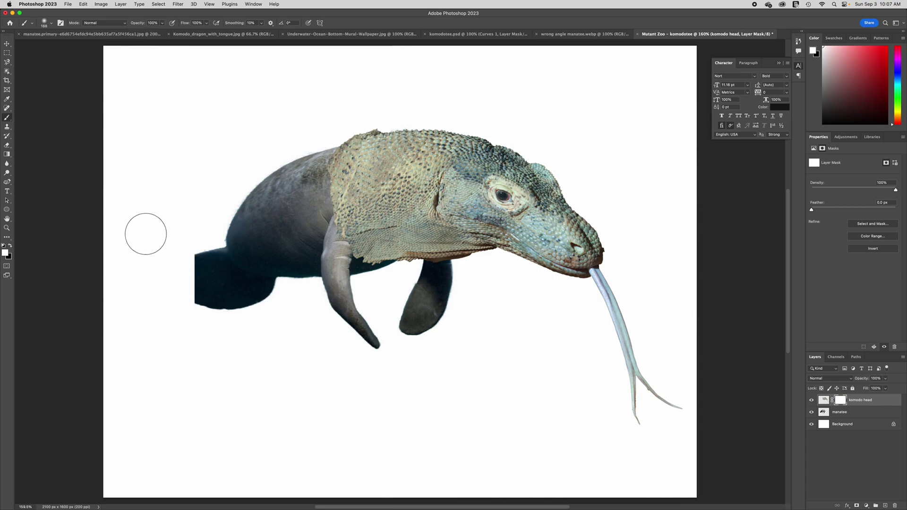
click(10, 246)
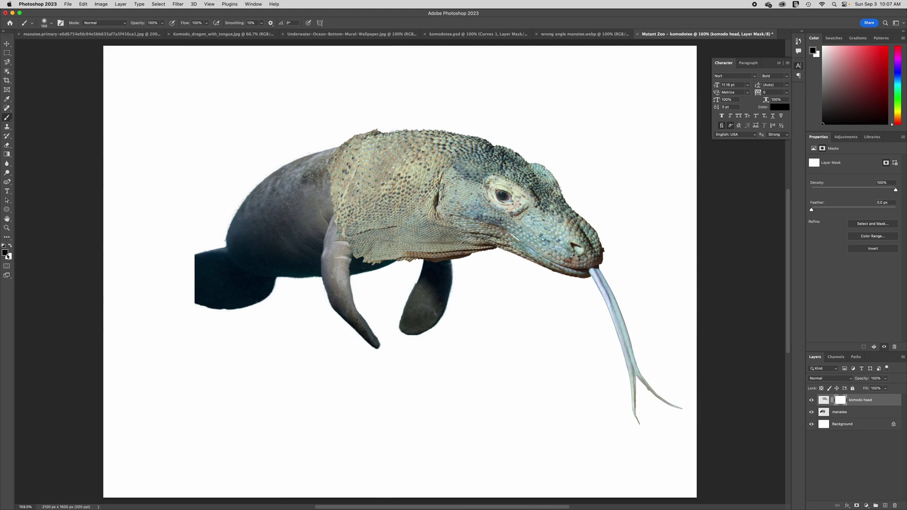
Try a full-opacity black stroke down the middle of the Komodo's neck on the layer mask, and undo it
click(11, 246)
click(11, 246)
mouse_move(387, 99)
mouse_down()
mouse_move(405, 277)
mouse_move(395, 283)
mouse_up()
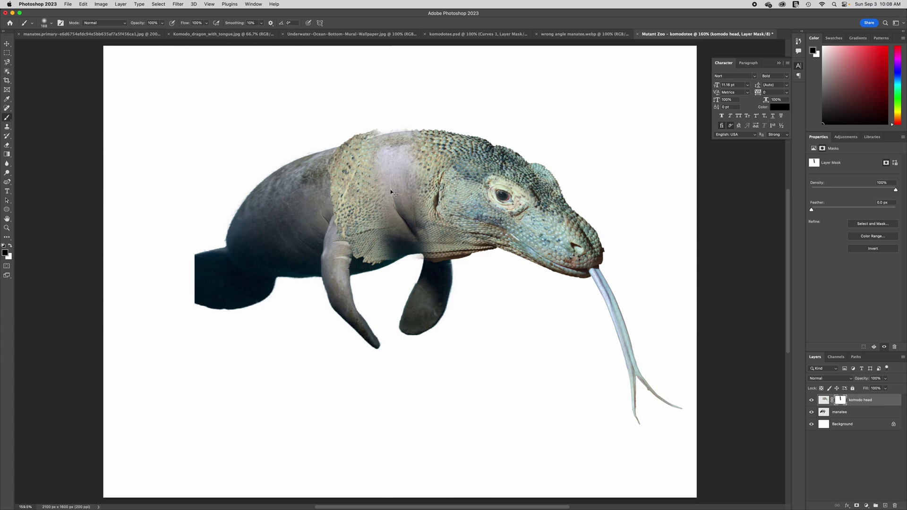
key(super+z)
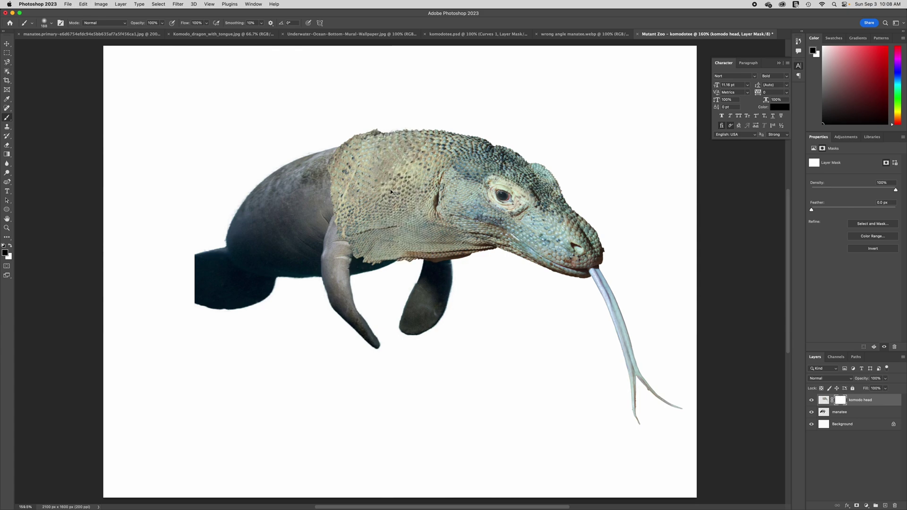
Lower the brush opacity to about 38% and paint black on the mask along the neck seam to blend it into the manatee's body
click(162, 24)
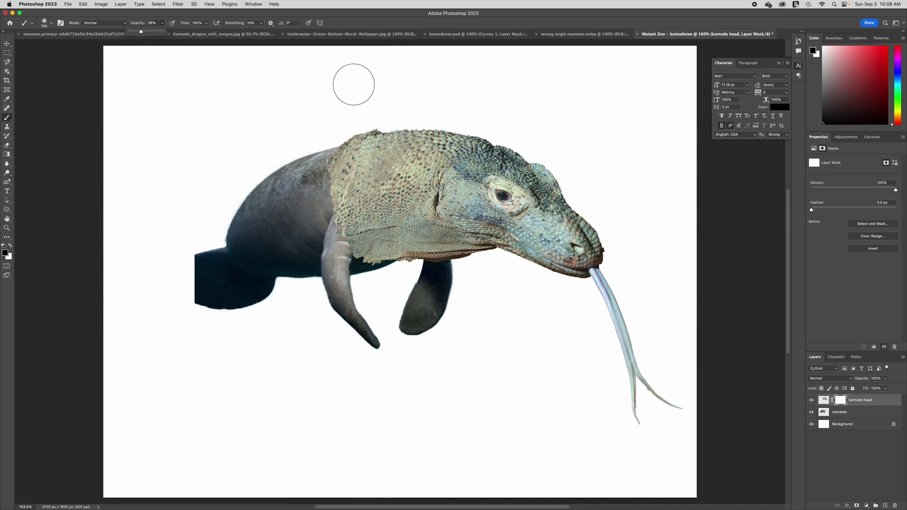
mouse_move(330, 141)
mouse_down()
mouse_move(337, 250)
mouse_move(387, 307)
mouse_up()
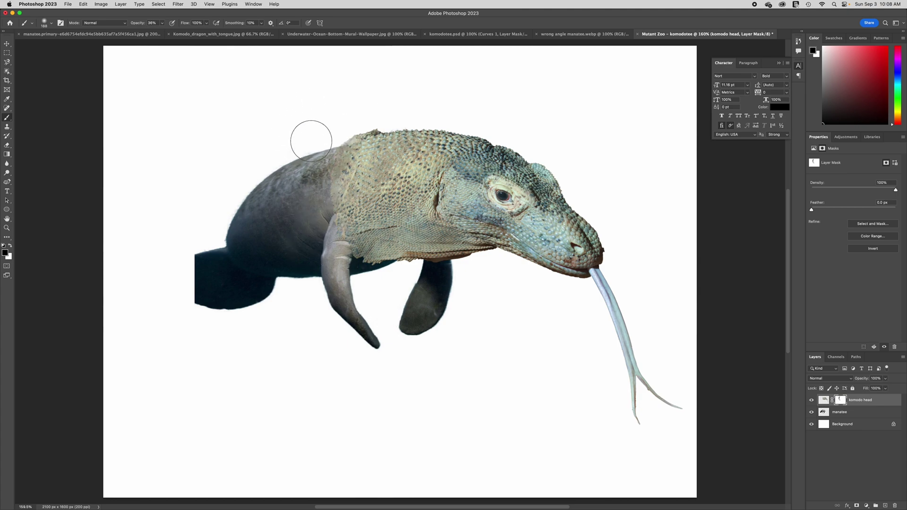
mouse_move(366, 117)
mouse_down()
mouse_move(323, 129)
mouse_move(374, 104)
mouse_move(365, 117)
mouse_move(326, 125)
mouse_move(376, 112)
mouse_move(344, 131)
mouse_move(374, 121)
mouse_move(365, 129)
mouse_move(321, 134)
mouse_move(336, 136)
mouse_move(311, 176)
mouse_move(343, 132)
mouse_move(324, 195)
mouse_move(350, 185)
mouse_move(340, 242)
mouse_move(373, 252)
mouse_move(360, 282)
mouse_move(371, 261)
mouse_move(315, 269)
mouse_move(440, 276)
mouse_move(360, 277)
mouse_move(397, 271)
mouse_move(336, 261)
mouse_move(353, 256)
mouse_move(351, 241)
mouse_move(340, 248)
mouse_move(364, 236)
mouse_move(331, 249)
mouse_move(365, 229)
mouse_move(342, 245)
mouse_move(342, 222)
mouse_move(309, 229)
mouse_move(337, 216)
mouse_move(321, 227)
mouse_up()
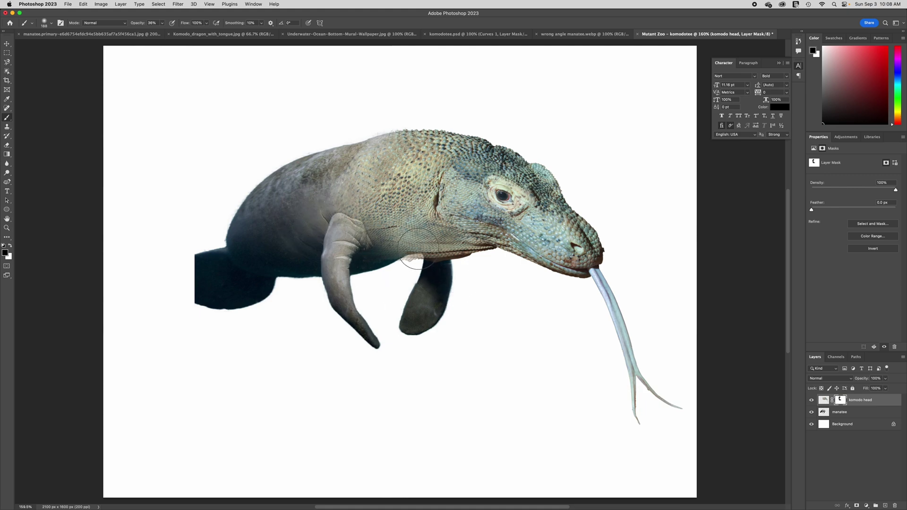
With a brush of about 80 px, restore the throat's lower edge in white and retouch the transition behind it in black on the mask
click(9, 246)
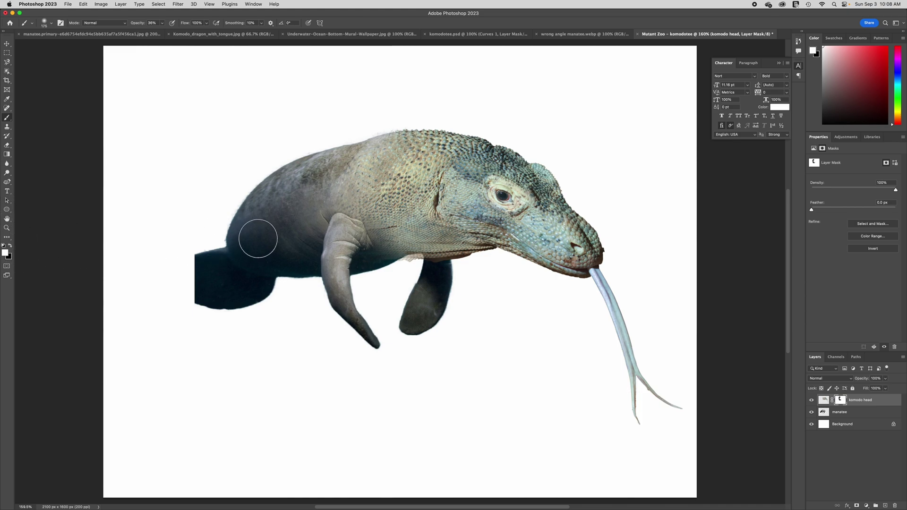
key(bracketleft)
key(bracketleft)
key(bracketleft)
key(bracketleft)
key(bracketleft)
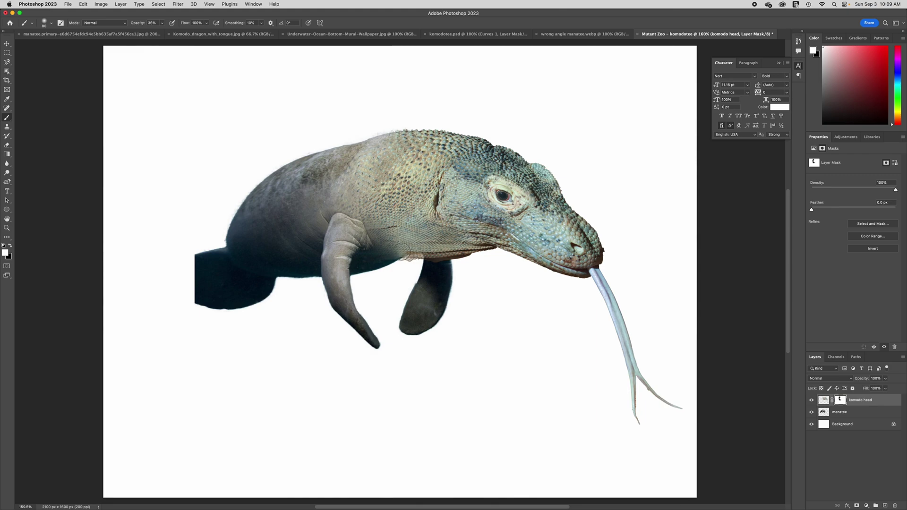
mouse_move(401, 248)
mouse_down()
mouse_move(410, 251)
mouse_move(389, 262)
mouse_move(414, 254)
mouse_move(382, 258)
mouse_up()
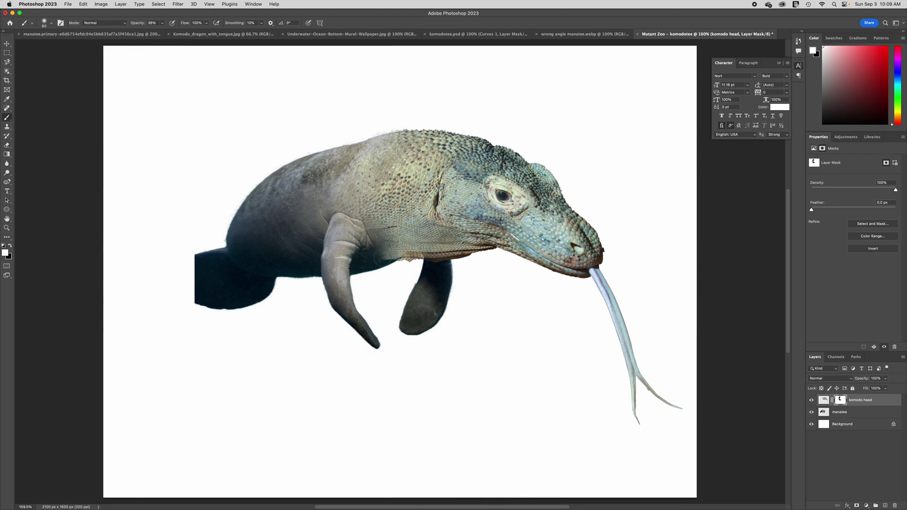
key(x)
mouse_move(326, 257)
mouse_down()
mouse_move(388, 257)
mouse_move(387, 239)
mouse_move(385, 258)
mouse_move(394, 258)
mouse_up()
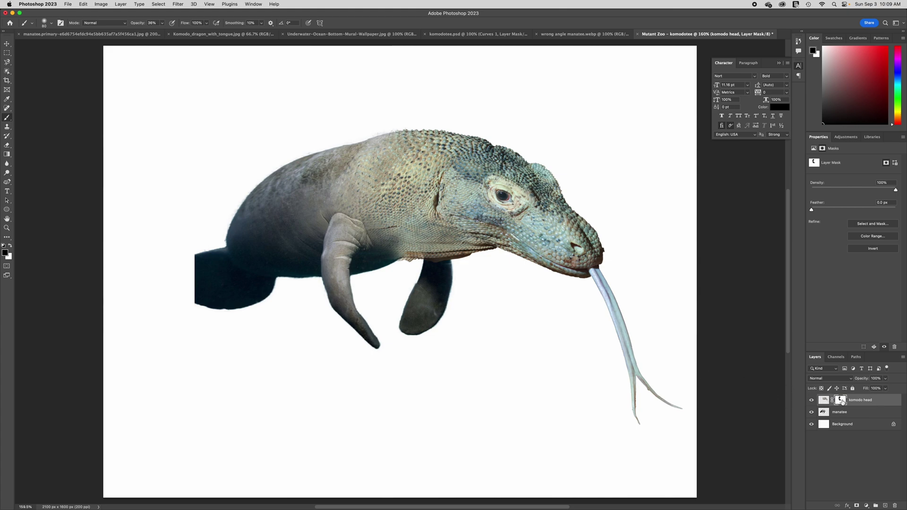
Add a Curves adjustment layer above the komodo head layer and clip it to that layer
click(866, 403)
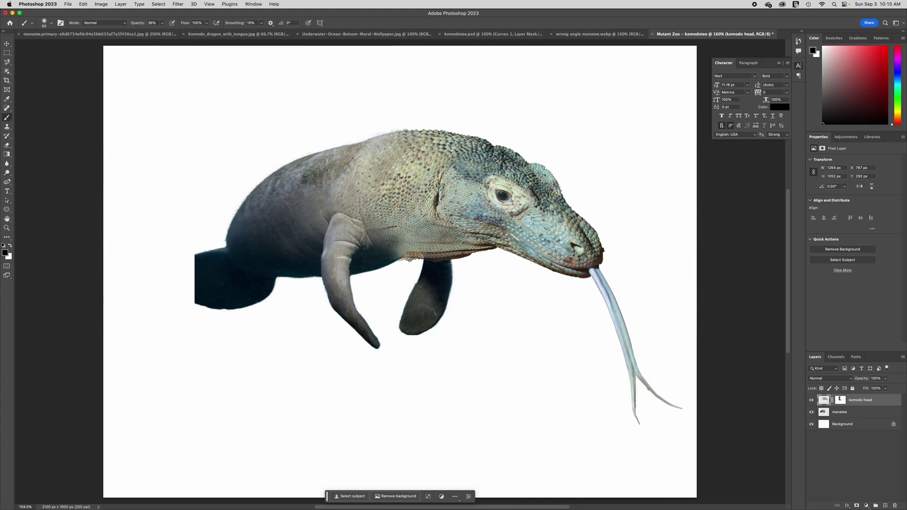
click(865, 507)
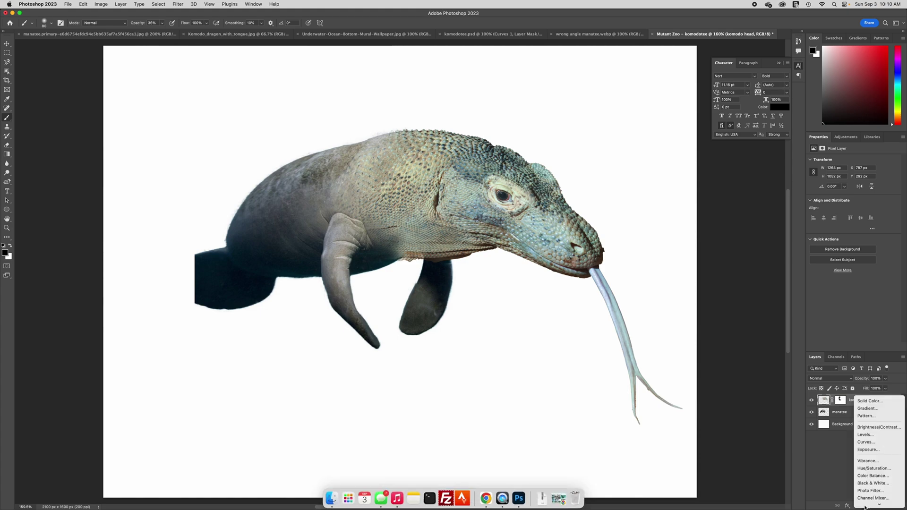
click(865, 442)
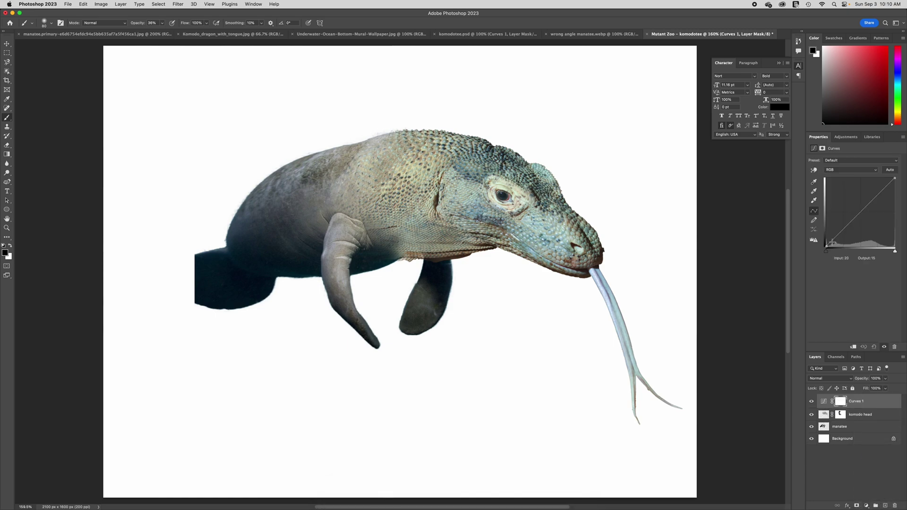
drag(827, 245, 811, 260)
click(854, 348)
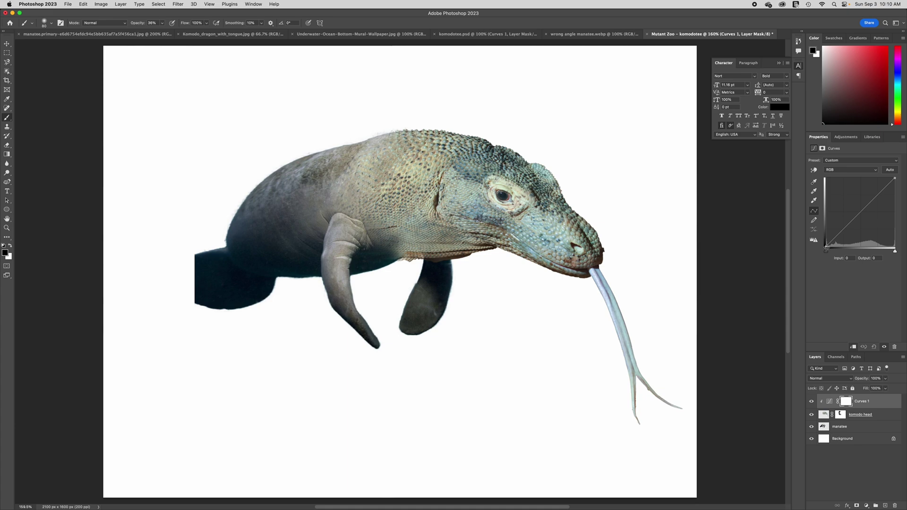
Try brightening the Komodo head with a curve point at input 107, output 141, and reset the Curves preset to Default
drag(826, 246, 855, 209)
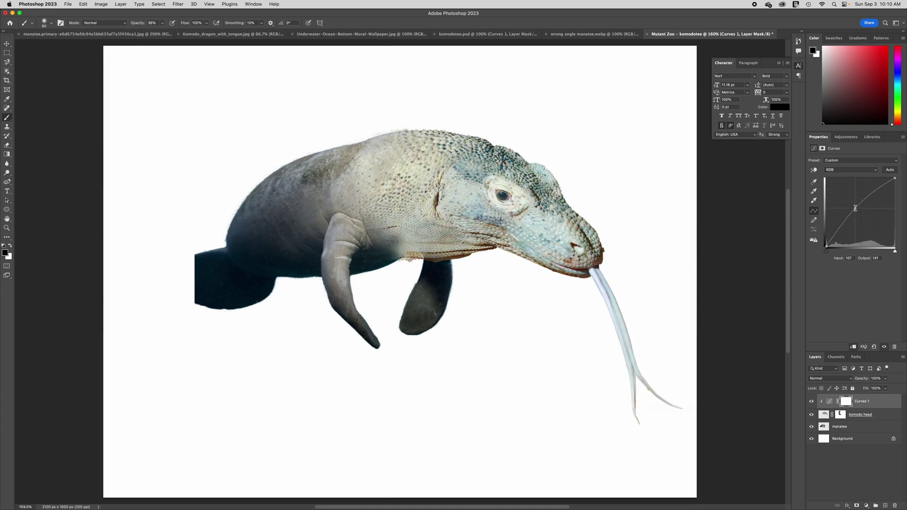
click(834, 161)
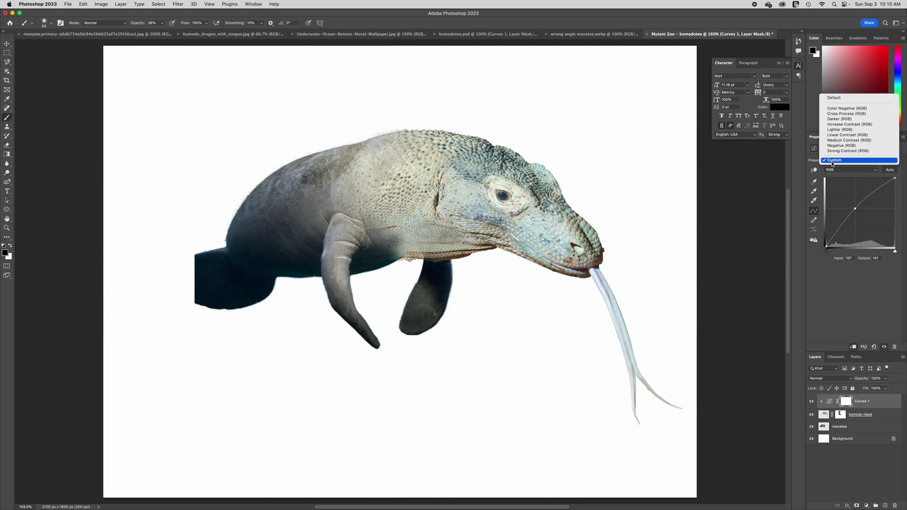
click(834, 97)
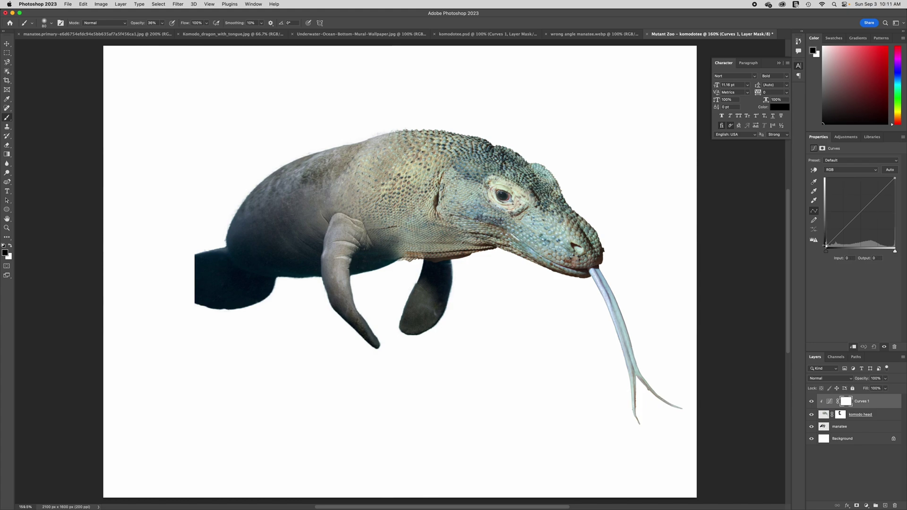
Raise the curve's black point to output 26 to lift the Komodo head's shadows, and compare the head and manatee layers by toggling their visibility
mouse_move(825, 246)
mouse_down()
mouse_move(826, 142)
mouse_move(817, 239)
mouse_up()
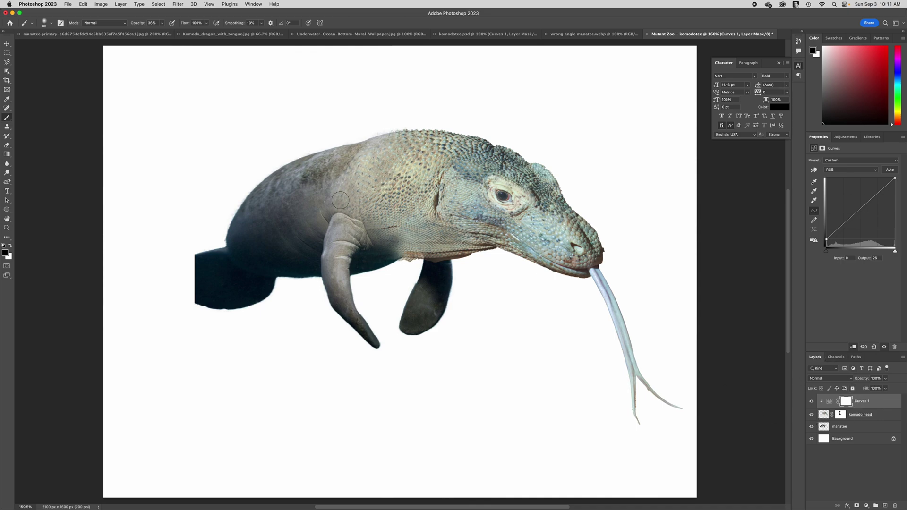
click(812, 415)
click(812, 415)
click(811, 428)
click(810, 428)
Add a new layer directly above the manatee layer and name it "skin color adjustment"
click(850, 428)
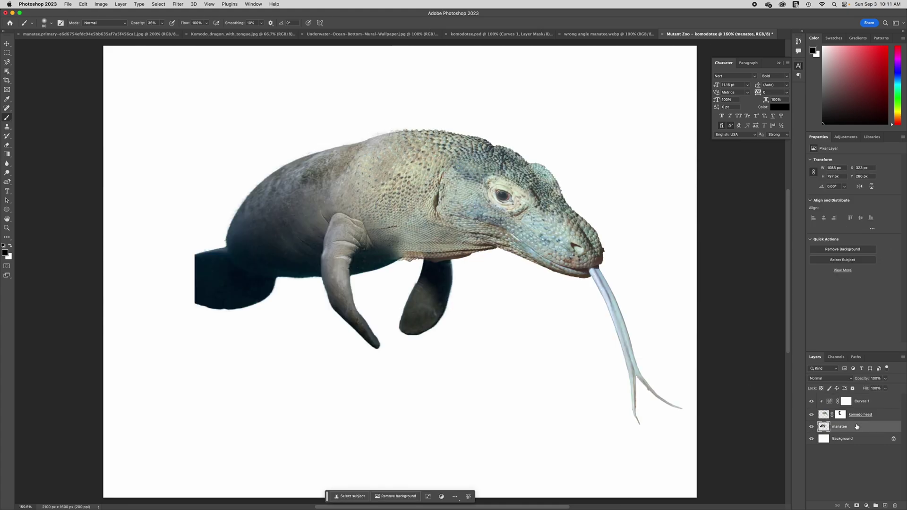
click(886, 506)
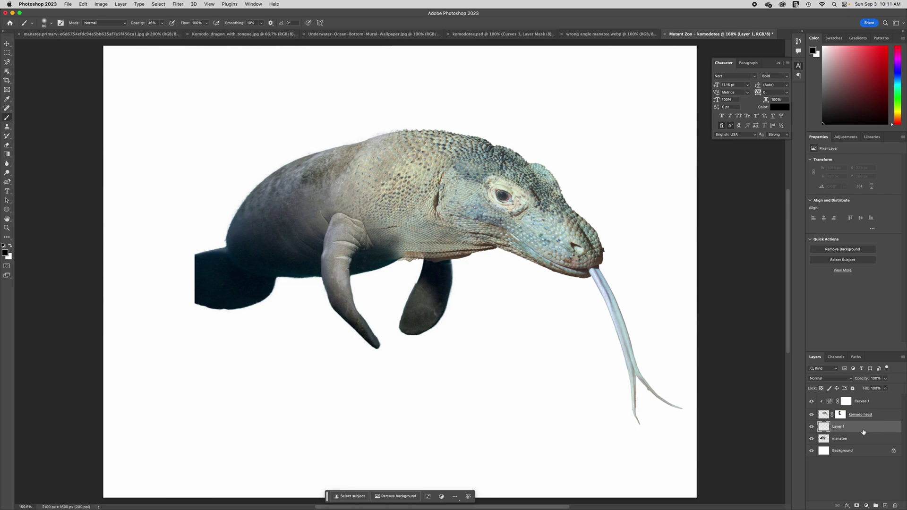
double_click(837, 428)
text(skin color adjustme)
text(nt)
key(Return)
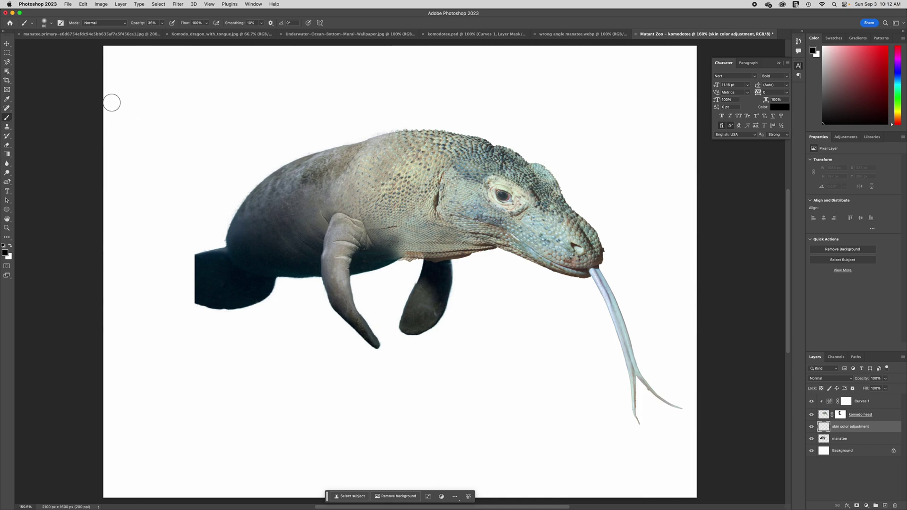
Sample a pale blue-green from the Komodo dragon's face as the foreground color for the Brush tool
click(7, 100)
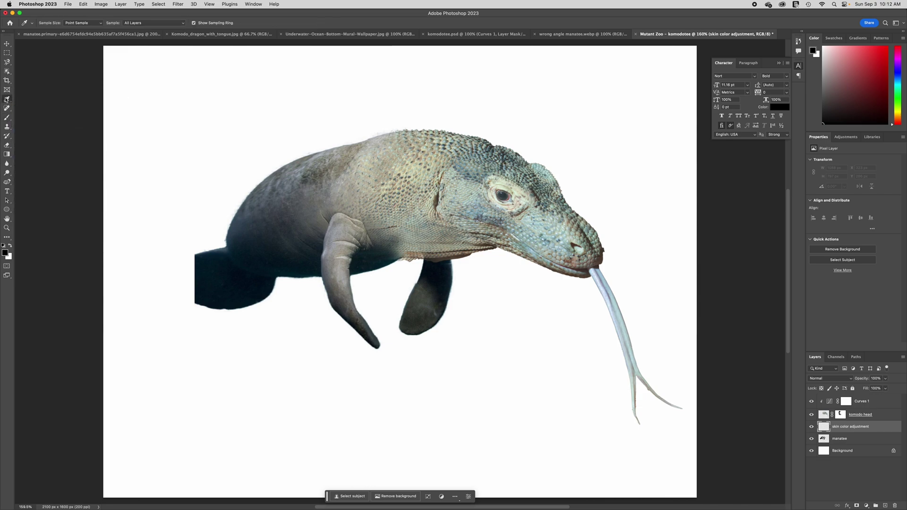
mouse_move(549, 220)
mouse_down()
mouse_move(477, 220)
mouse_move(467, 189)
mouse_move(522, 199)
mouse_move(532, 223)
mouse_move(536, 216)
mouse_up()
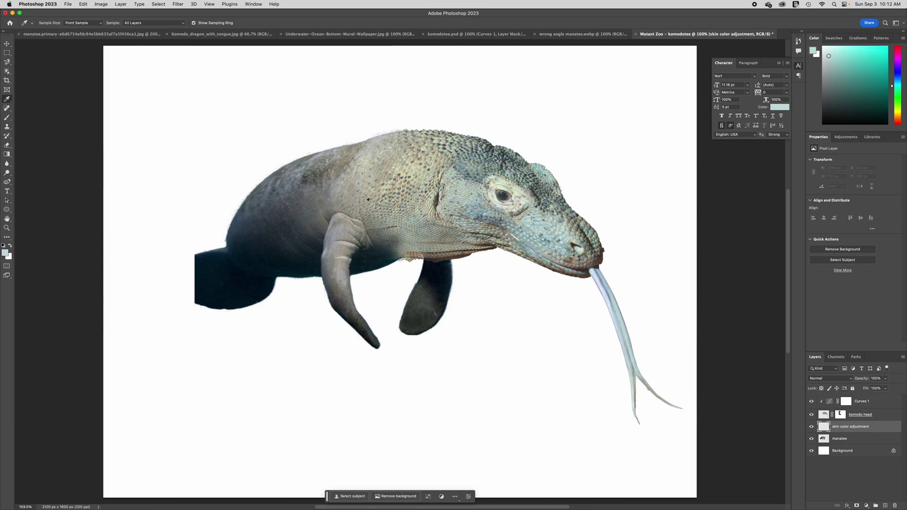
click(7, 117)
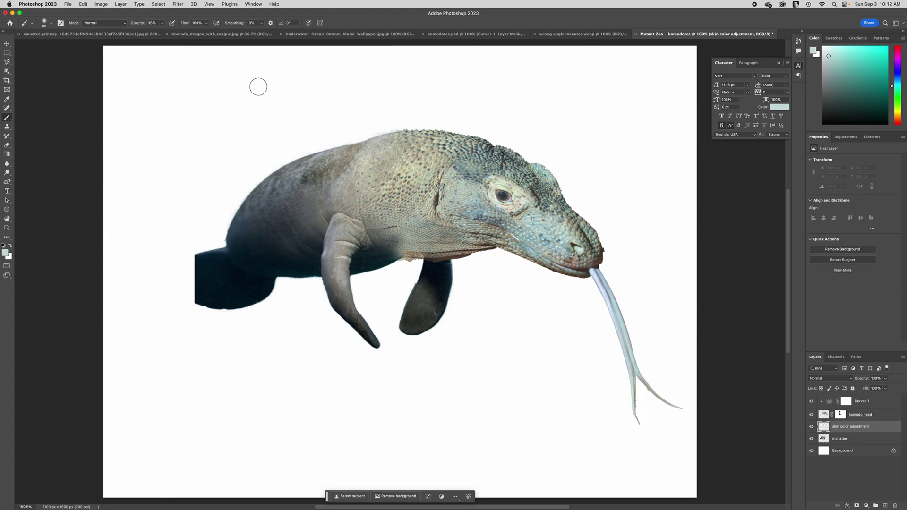
Try the sampled color with brush strokes on the white area above the manatee's back, and undo them
mouse_move(249, 88)
mouse_down()
mouse_move(355, 87)
mouse_move(239, 101)
mouse_move(290, 87)
mouse_move(269, 95)
mouse_up()
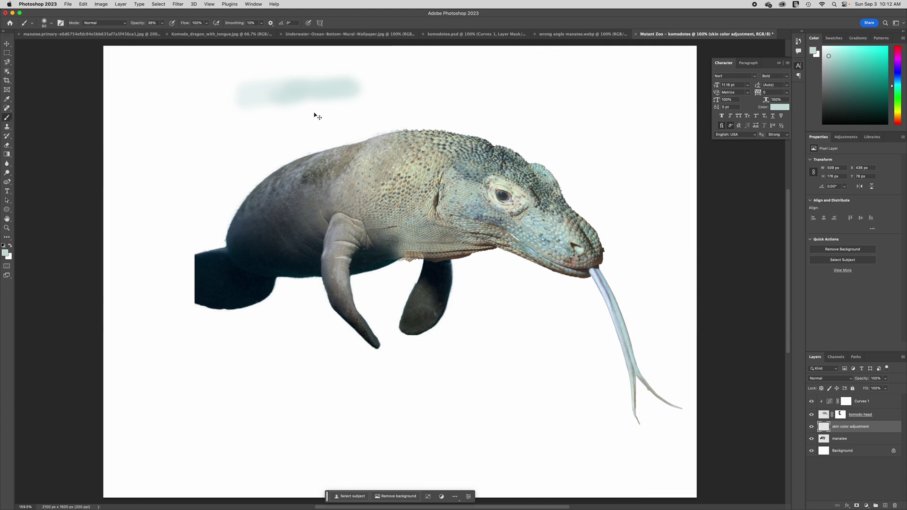
key(super+z)
key(super+z)
key(super+z)
key(super+z)
key(super+z)
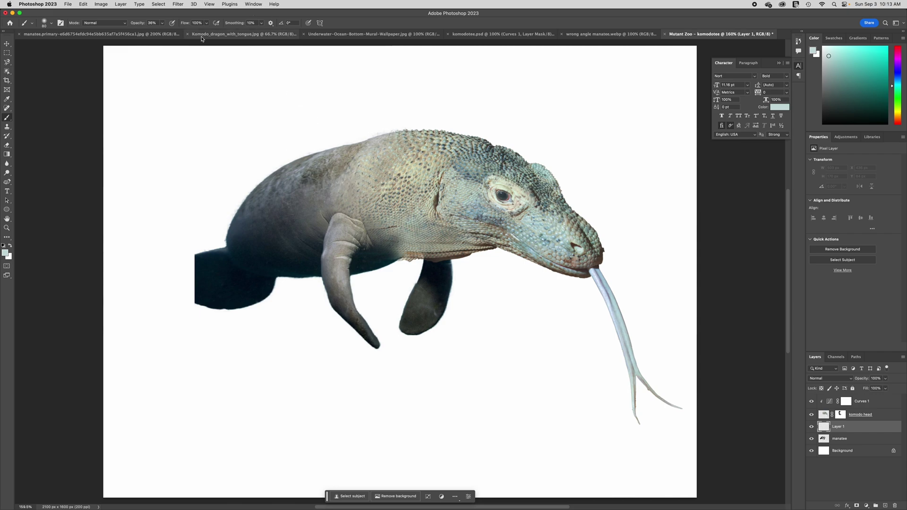
Raise the brush opacity to 73%, try a stroke on the manatee's back, and undo it while keeping the new empty layer
click(162, 23)
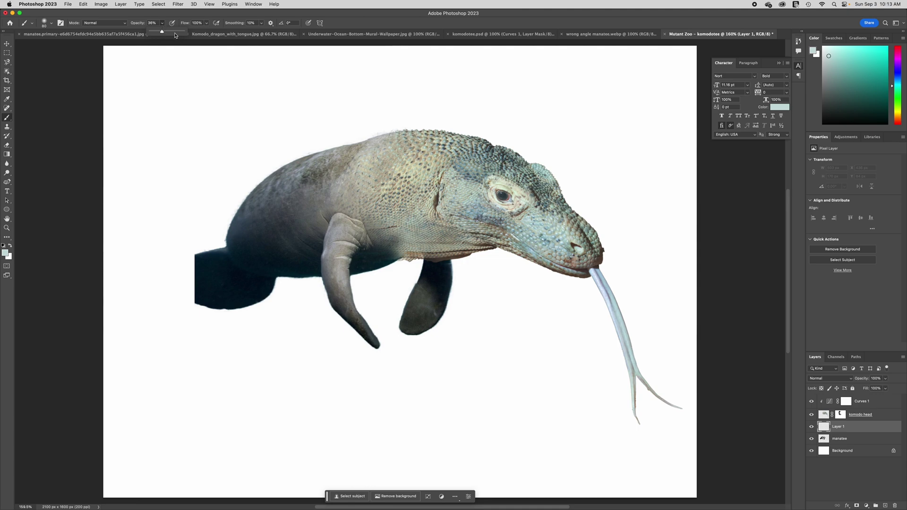
click(174, 34)
mouse_move(338, 164)
mouse_down()
mouse_move(278, 189)
mouse_move(339, 162)
mouse_up()
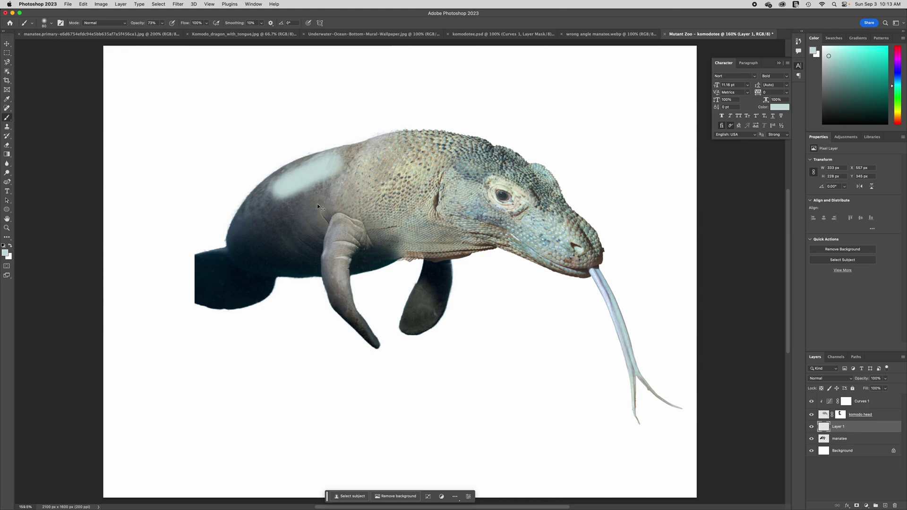
key(super+z)
key(super+z)
key(super+z)
key(super+z)
key(super+z)
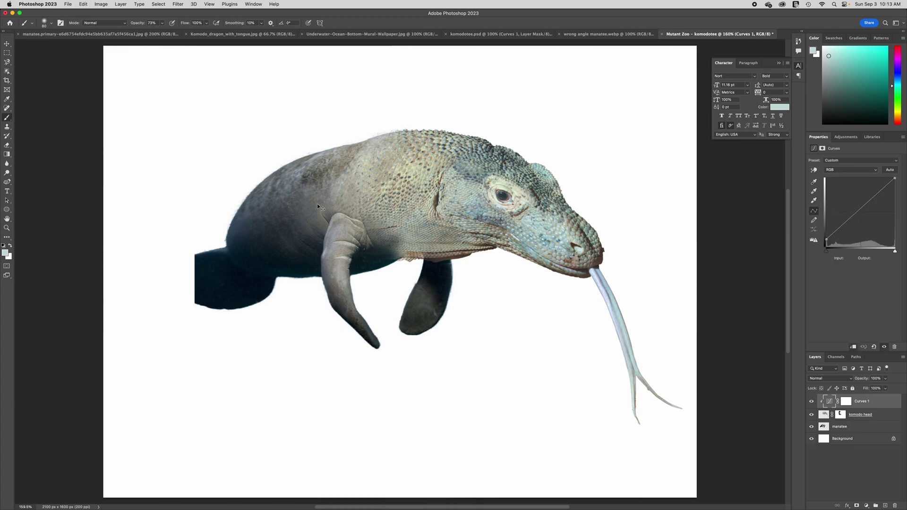
key(super+shift+z)
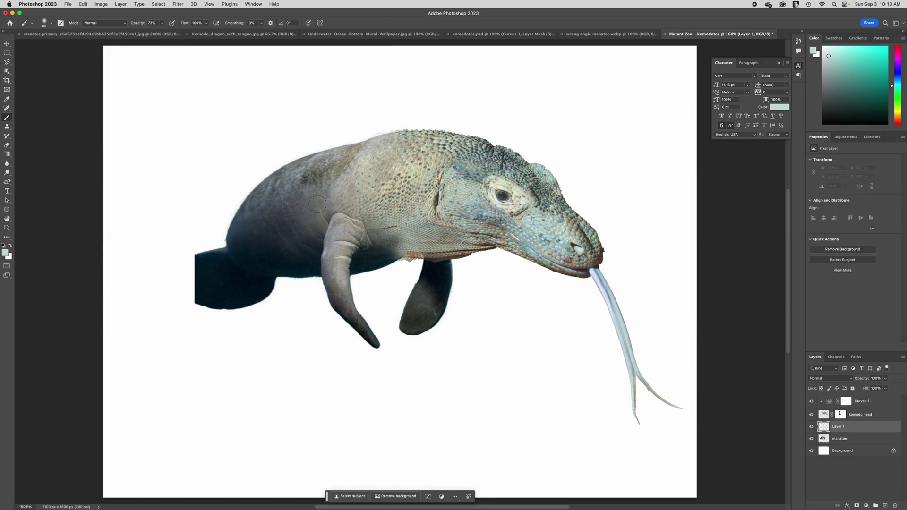
Set the new layer's blend mode to Color, and undo a test stroke on the manatee's back
click(819, 379)
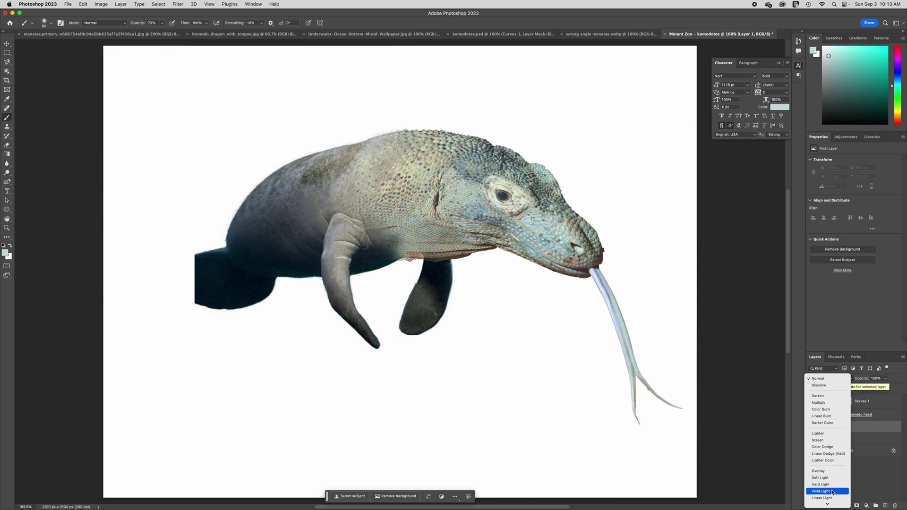
scroll(829, 494, down, 5)
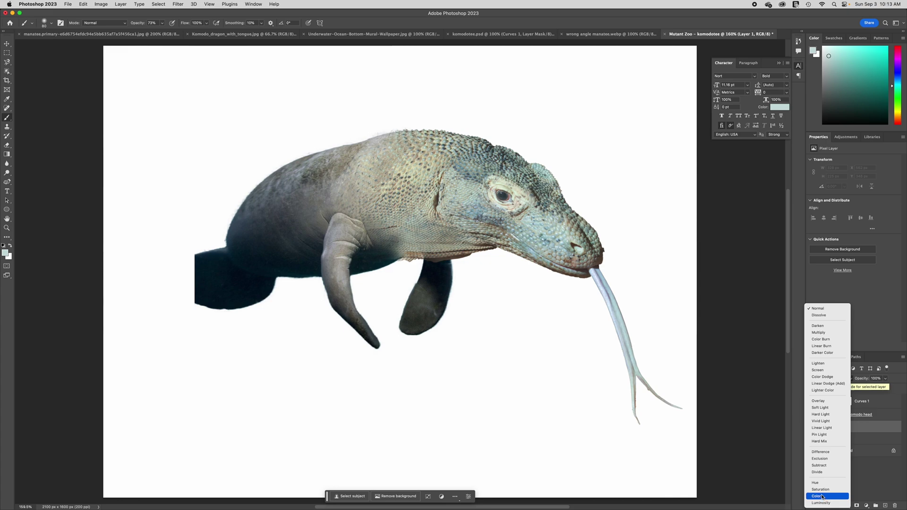
click(822, 497)
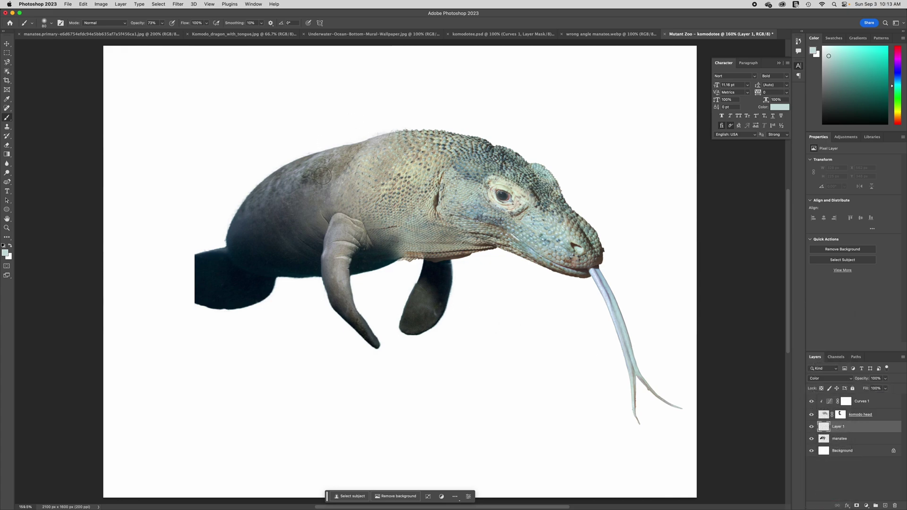
mouse_move(299, 182)
mouse_down()
mouse_move(370, 158)
mouse_move(324, 173)
mouse_move(312, 167)
mouse_move(344, 173)
mouse_move(294, 175)
mouse_move(371, 155)
mouse_move(320, 171)
mouse_up()
key(super+z)
At about 45% brush opacity, paint the blue-green over the manatee's back and both flippers to match the Komodo head
click(161, 23)
mouse_move(407, 142)
mouse_down()
mouse_move(346, 156)
mouse_move(417, 155)
mouse_move(362, 163)
mouse_move(328, 177)
mouse_move(328, 188)
mouse_move(416, 180)
mouse_move(318, 197)
mouse_move(404, 198)
mouse_move(323, 211)
mouse_move(377, 214)
mouse_move(346, 212)
mouse_move(377, 216)
mouse_move(349, 229)
mouse_move(388, 229)
mouse_move(360, 241)
mouse_move(368, 246)
mouse_move(329, 217)
mouse_move(359, 185)
mouse_move(352, 155)
mouse_move(352, 206)
mouse_move(400, 242)
mouse_move(367, 254)
mouse_move(363, 215)
mouse_move(324, 157)
mouse_move(293, 191)
mouse_move(348, 178)
mouse_move(320, 203)
mouse_move(331, 207)
mouse_move(323, 222)
mouse_move(321, 189)
mouse_move(302, 184)
mouse_move(316, 165)
mouse_move(267, 195)
mouse_move(324, 196)
mouse_move(268, 227)
mouse_move(313, 212)
mouse_move(302, 228)
mouse_move(314, 234)
mouse_move(308, 200)
mouse_move(269, 212)
mouse_up()
drag(434, 255, 442, 263)
mouse_move(358, 223)
mouse_down()
mouse_move(335, 265)
mouse_move(334, 221)
mouse_move(333, 238)
mouse_move(354, 248)
mouse_move(336, 284)
mouse_up()
drag(346, 313, 369, 335)
On the manatee layer, select the lower part of the tail with a freehand Lasso and copy it to a new layer
click(863, 439)
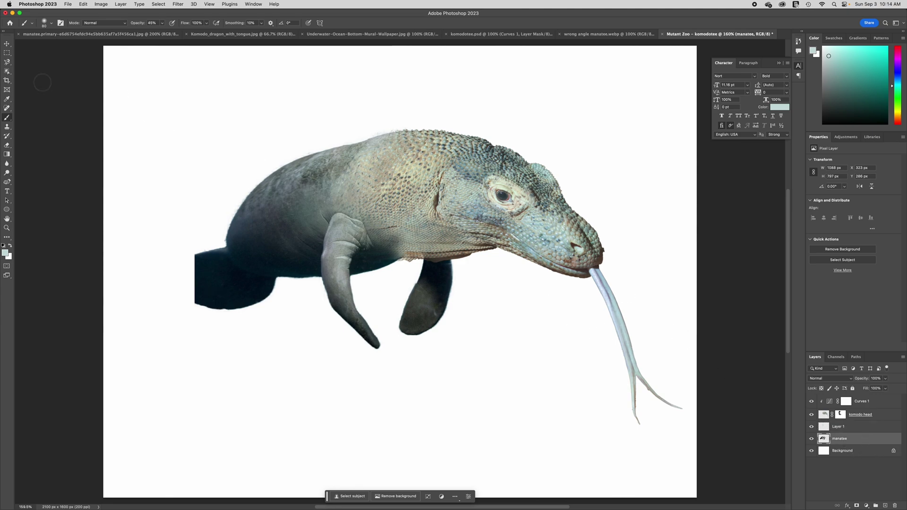
click(7, 63)
right_click(8, 63)
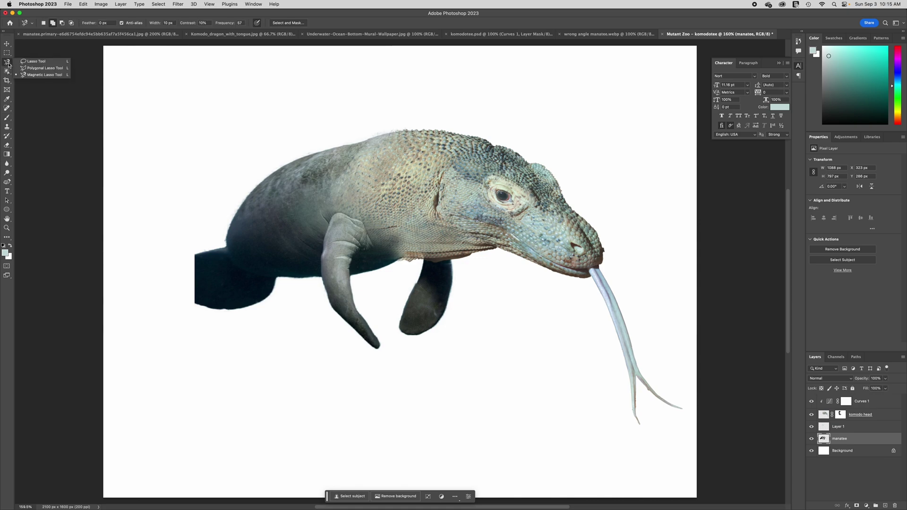
click(34, 65)
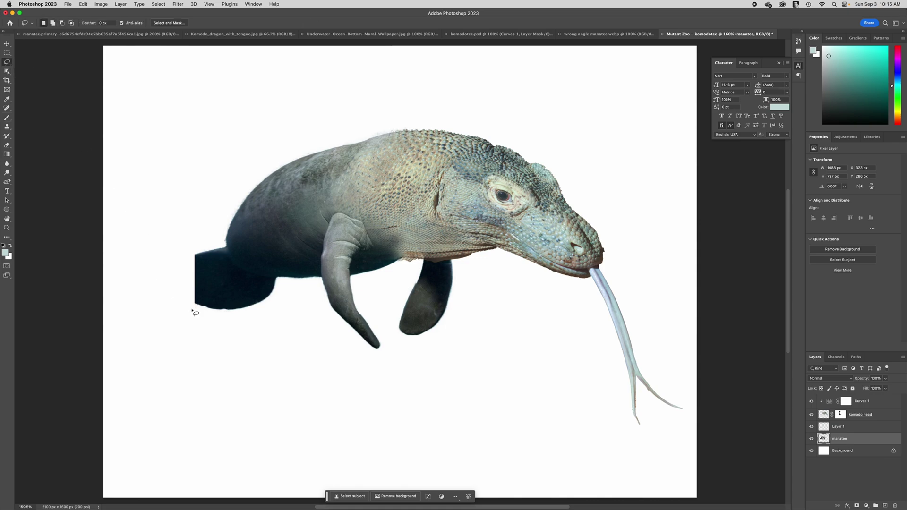
mouse_move(186, 305)
mouse_down()
mouse_move(236, 276)
mouse_move(272, 282)
mouse_move(279, 304)
mouse_move(231, 324)
mouse_move(185, 308)
mouse_up()
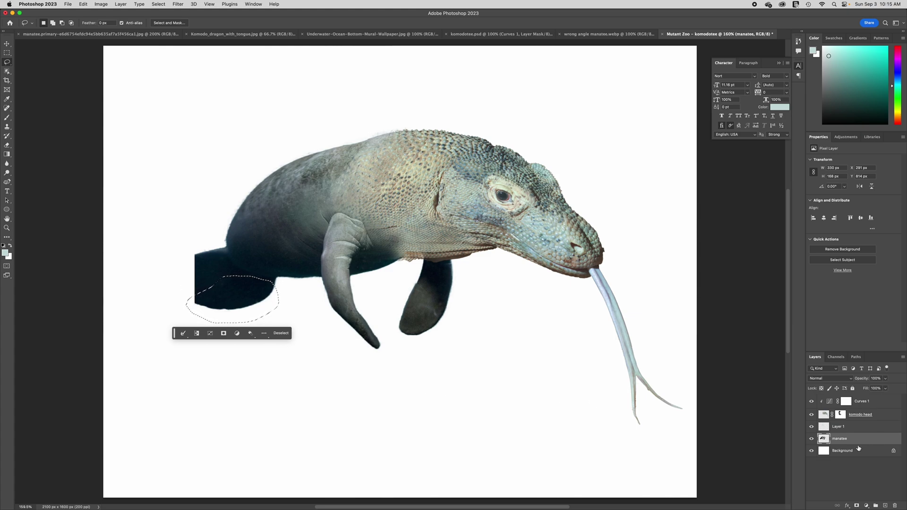
key(super+j)
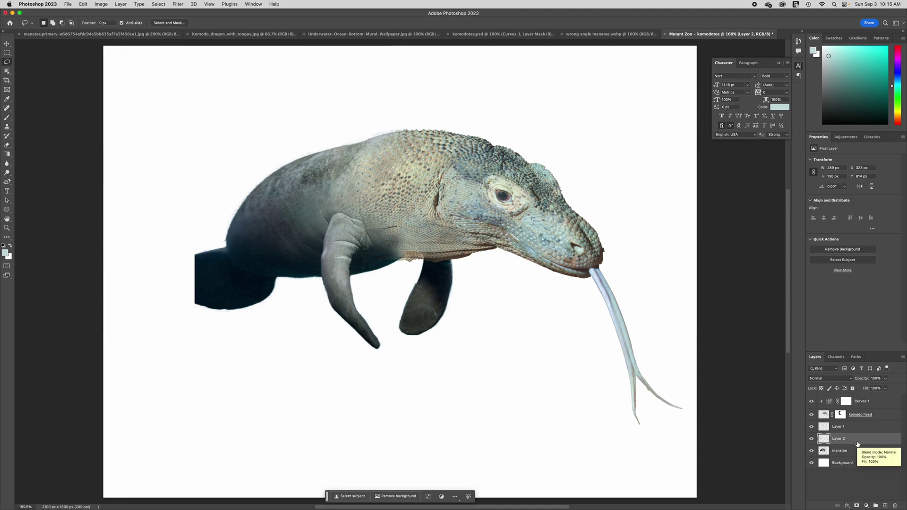
Rename the painted Color-mode layer "skin color"
double_click(838, 427)
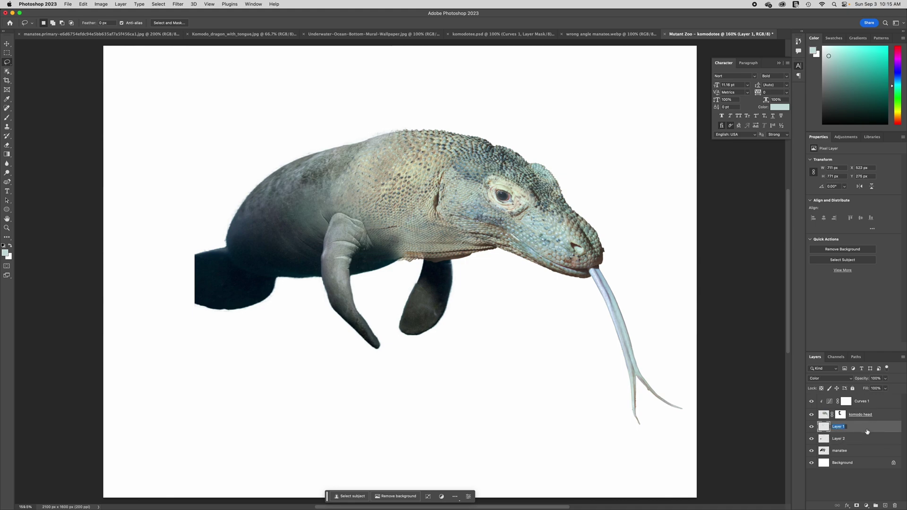
text(color)
key(Return)
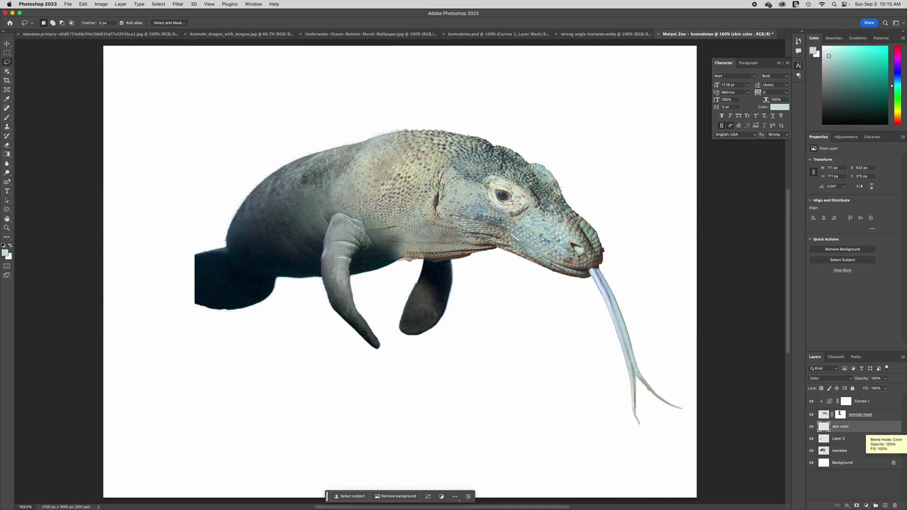
Examine the copied tail piece on its own by toggling the visibility of its layer and the manatee layer
click(846, 439)
click(812, 439)
click(812, 440)
click(811, 439)
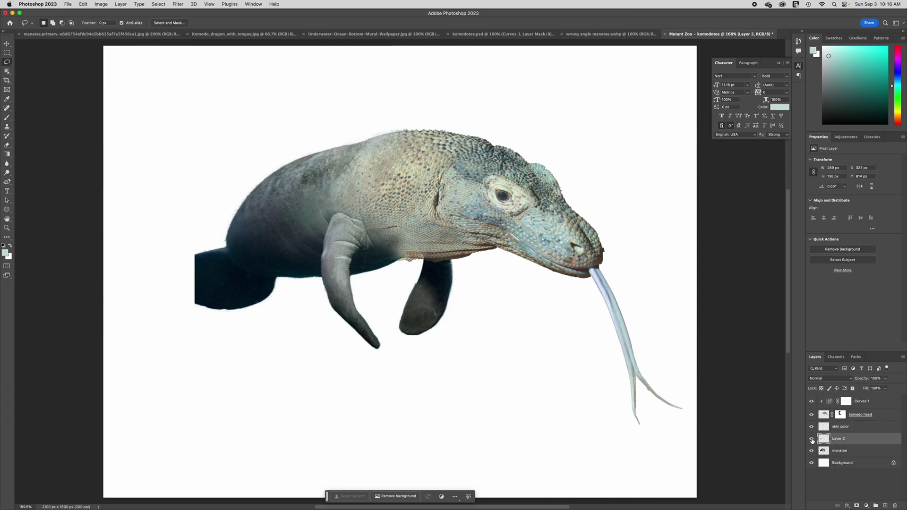
click(811, 439)
click(812, 439)
click(812, 439)
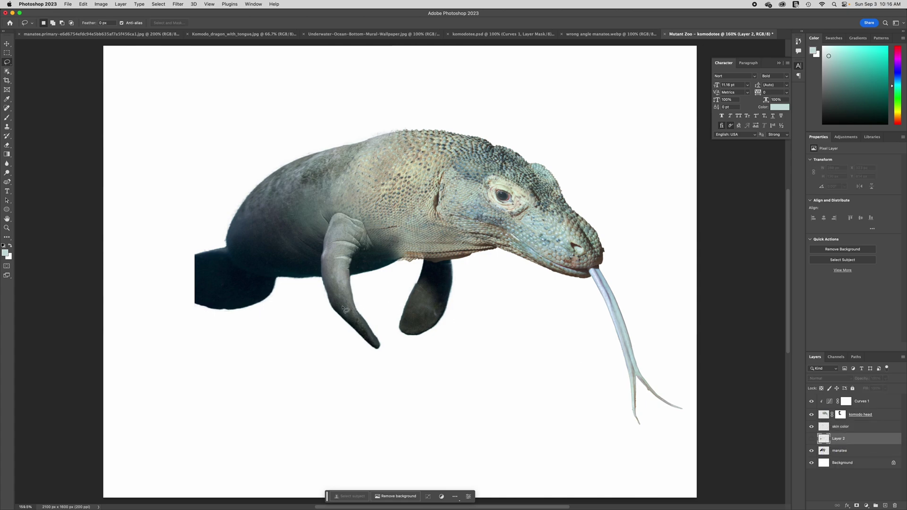
click(811, 451)
click(811, 444)
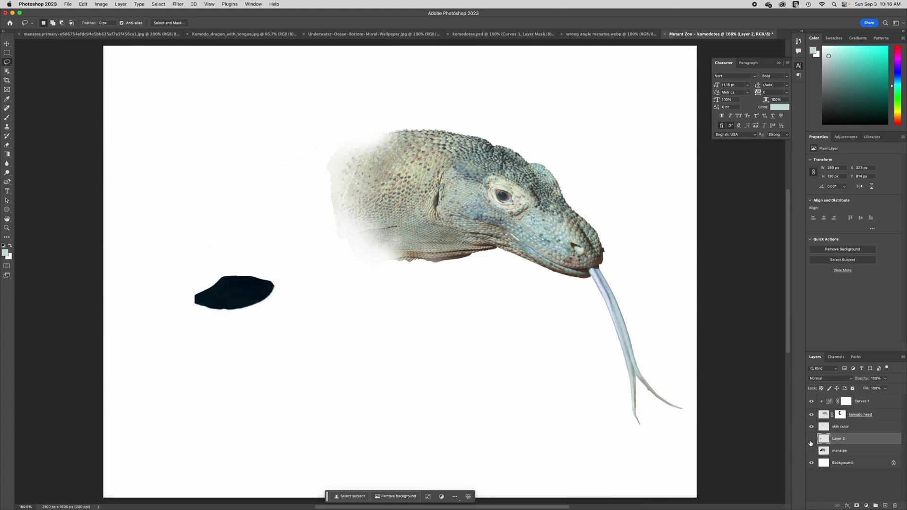
click(811, 444)
click(811, 443)
click(811, 443)
click(811, 444)
click(811, 451)
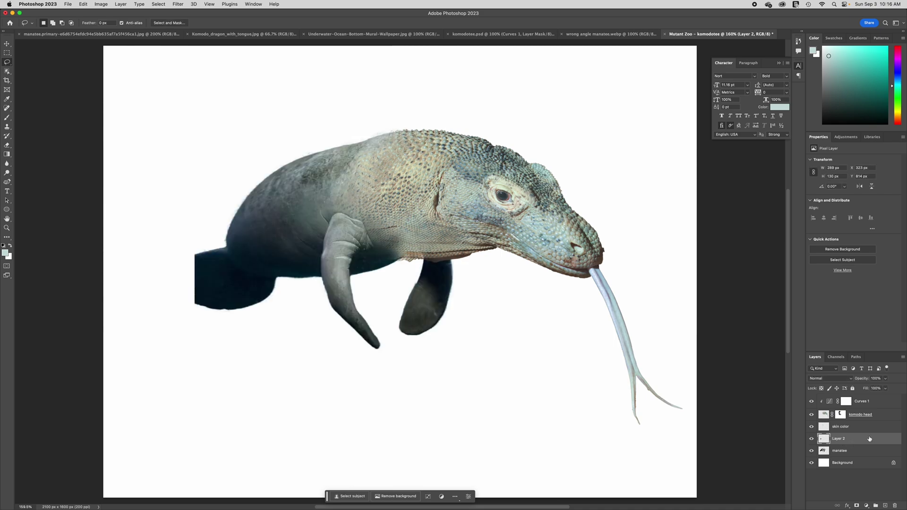
Rename the layer holding the copied tail piece "manatee tail"
double_click(837, 438)
text(manatee tail)
key(Return)
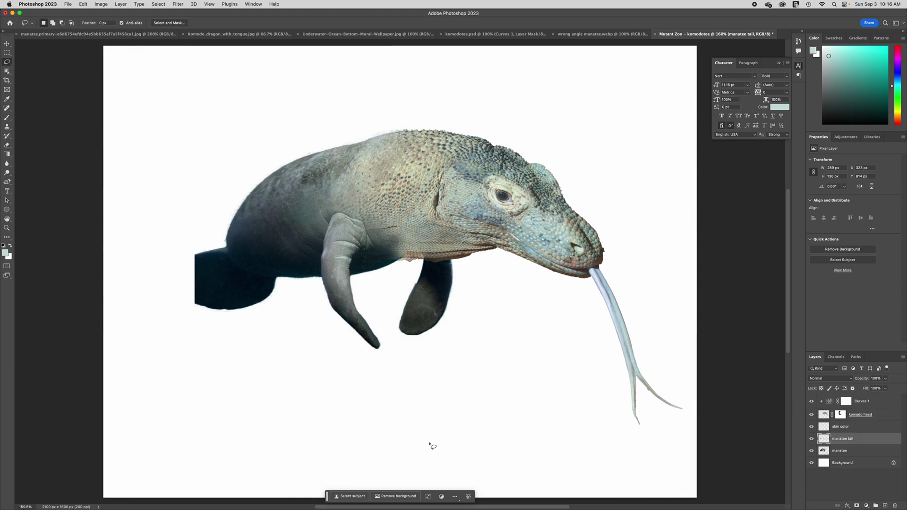
Transform the tail piece: rotate it about 95° clockwise, place it against the tail's cut-off end, and scale it to about 59% by 69%
key(super+t)
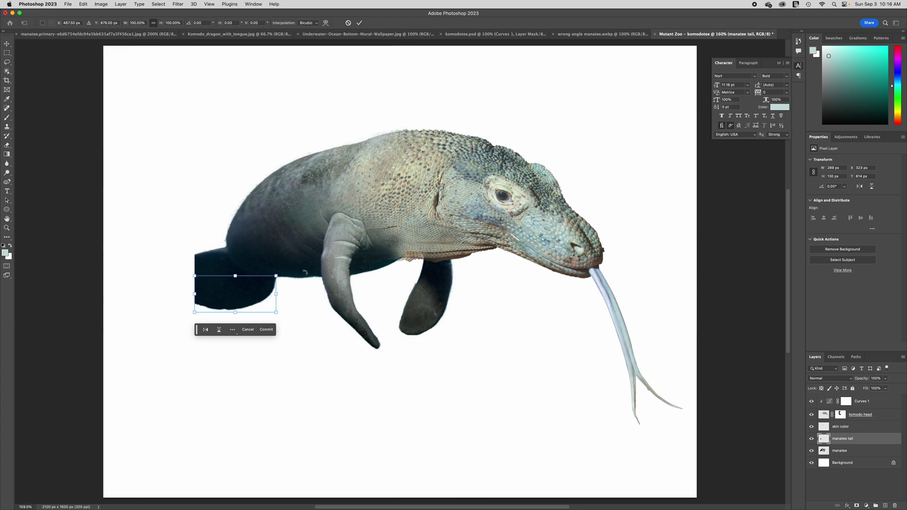
drag(264, 295, 215, 343)
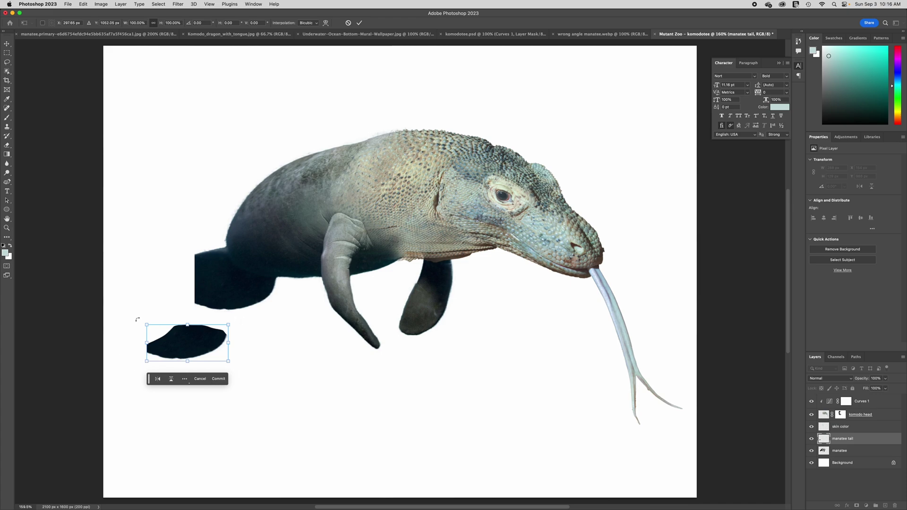
drag(236, 319, 187, 289)
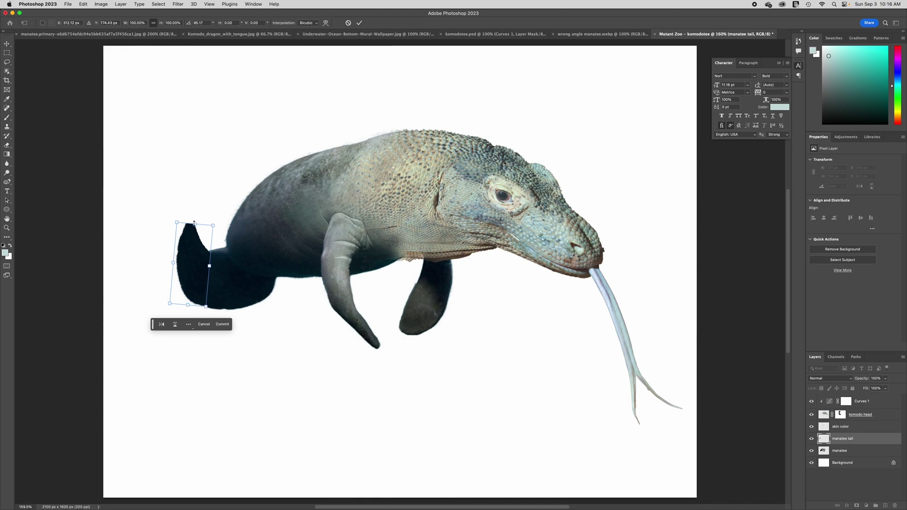
drag(196, 222, 195, 274)
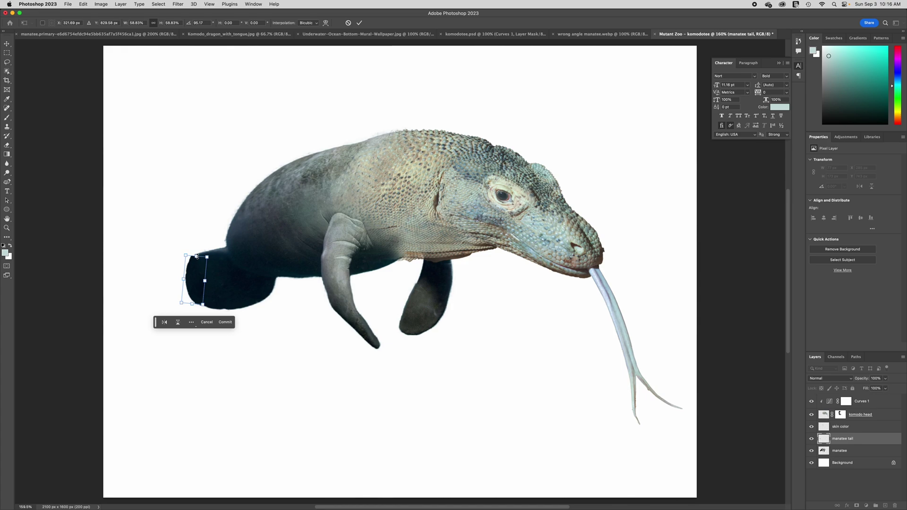
drag(197, 257, 180, 279)
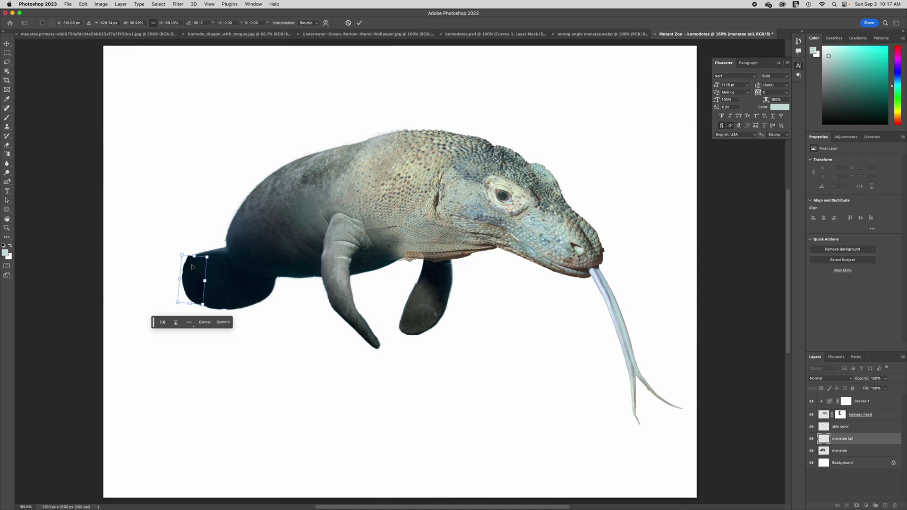
Warp the manatee tail piece so its inner edge bulges into the body's tail, and apply the transform
right_click(192, 267)
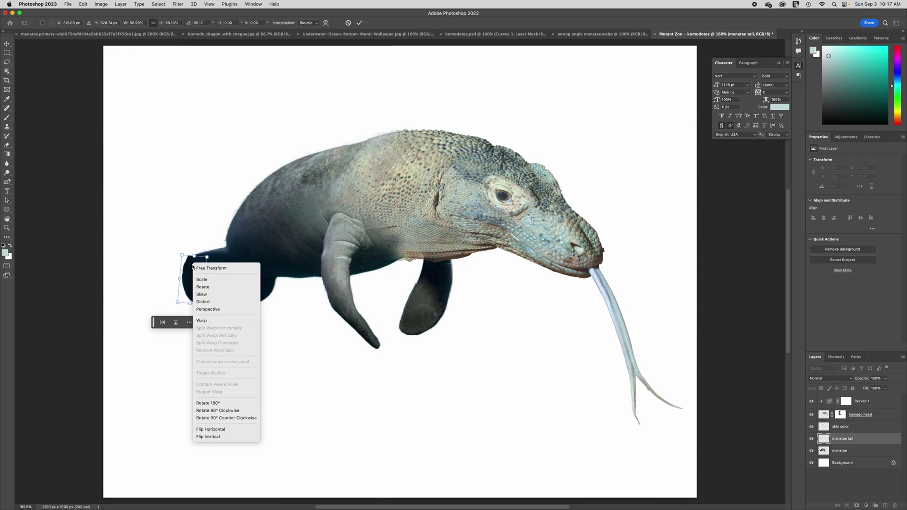
click(202, 323)
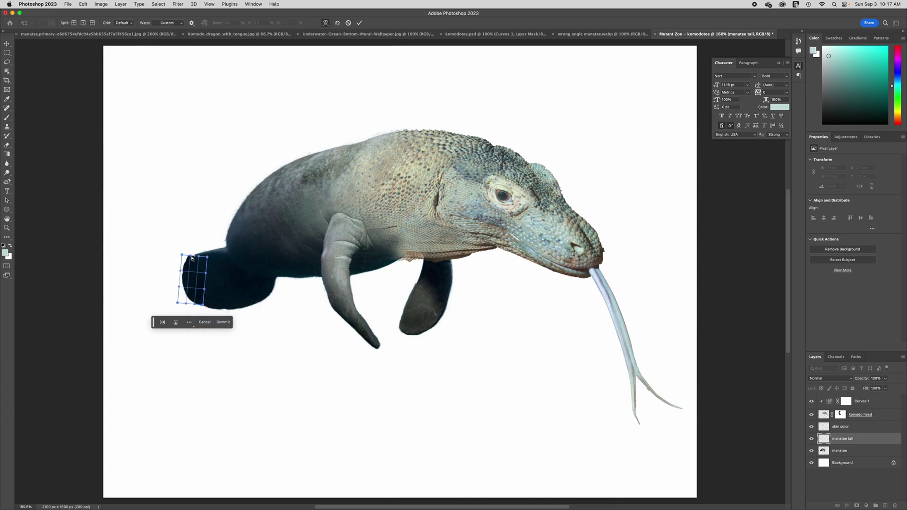
drag(192, 258, 213, 293)
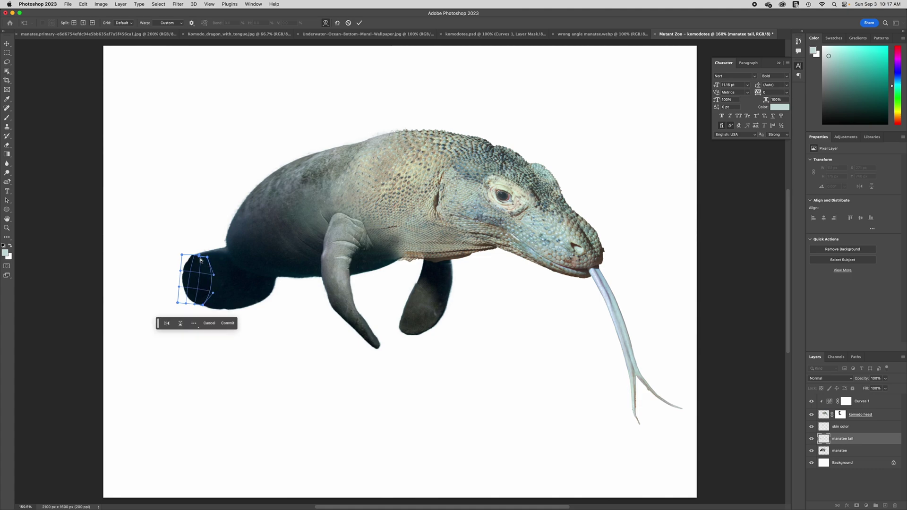
key(Return)
key(l)
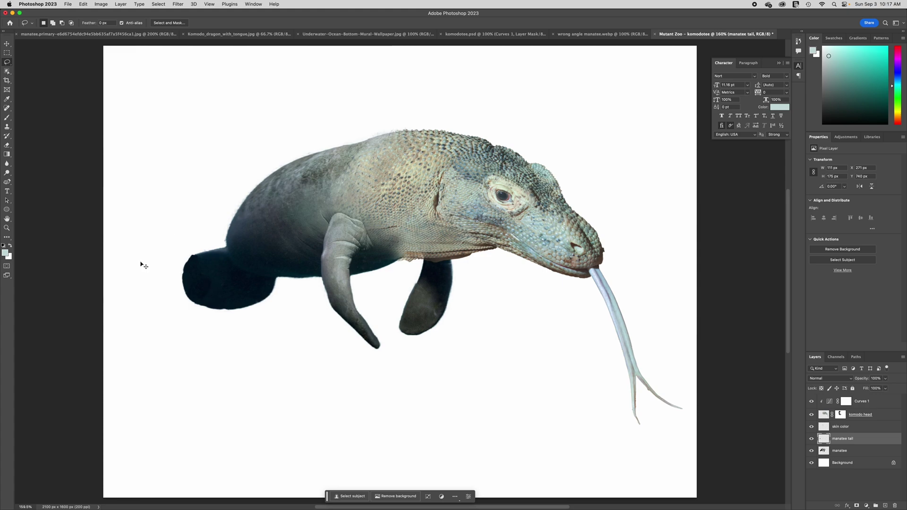
Fine-tune the tail piece with Free Transform, shifting it slightly right against the tail's cut-off end
key(super+equal)
key(super+equal)
scroll(137, 274, left, 6)
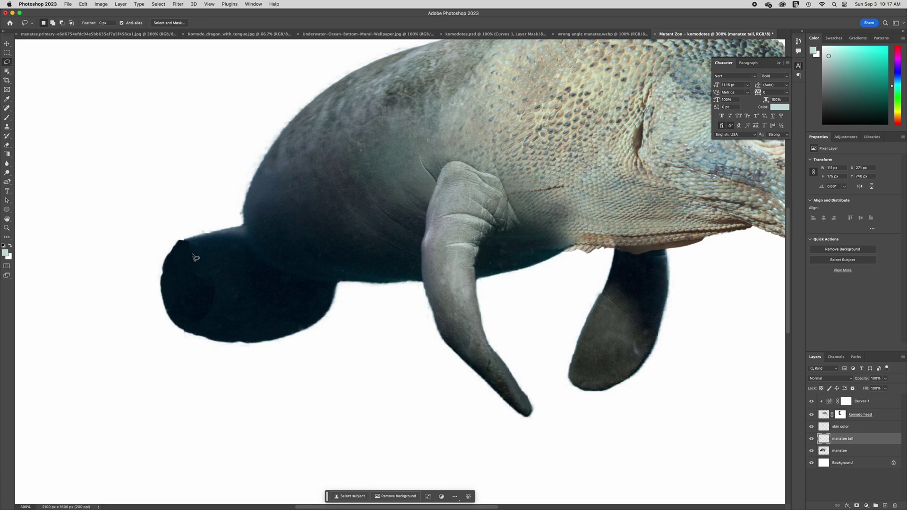
key(super+t)
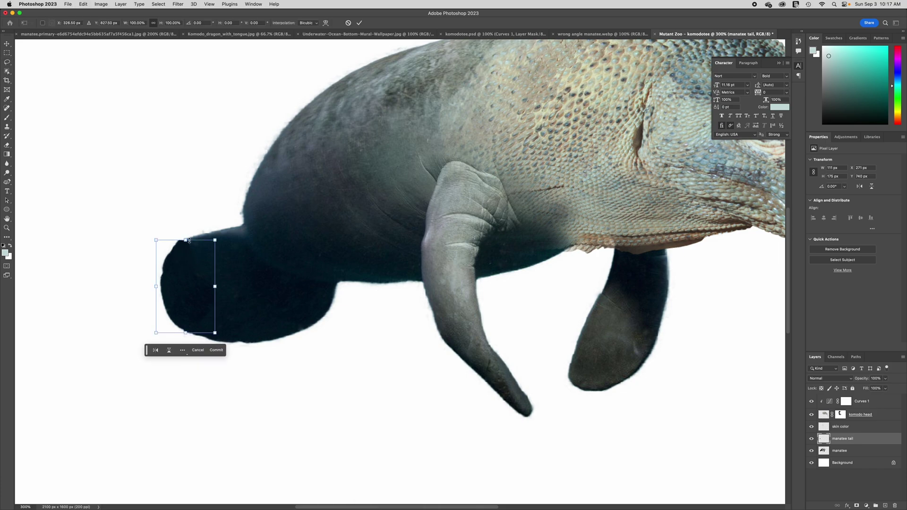
drag(186, 240, 189, 240)
key(Return)
key(l)
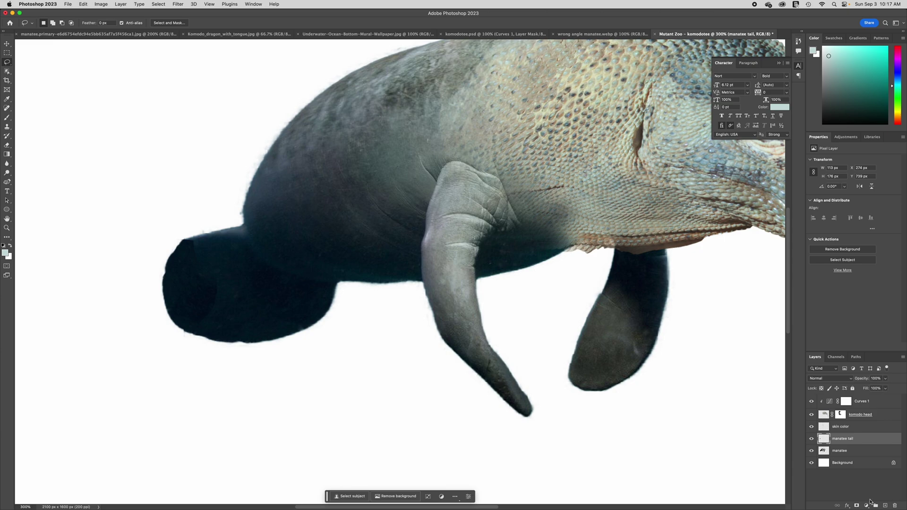
Add a layer mask to the manatee tail layer and blend the seam's upper edge with a smaller brush at 23% opacity
click(856, 505)
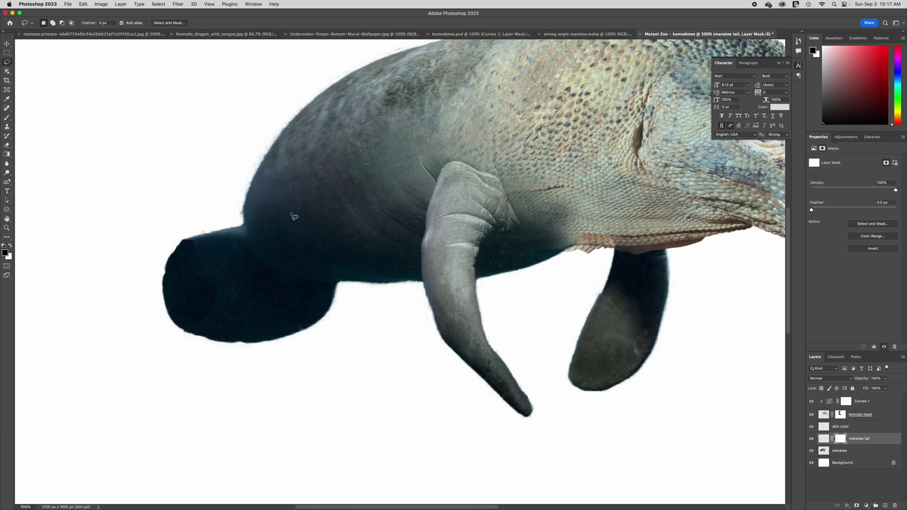
click(7, 119)
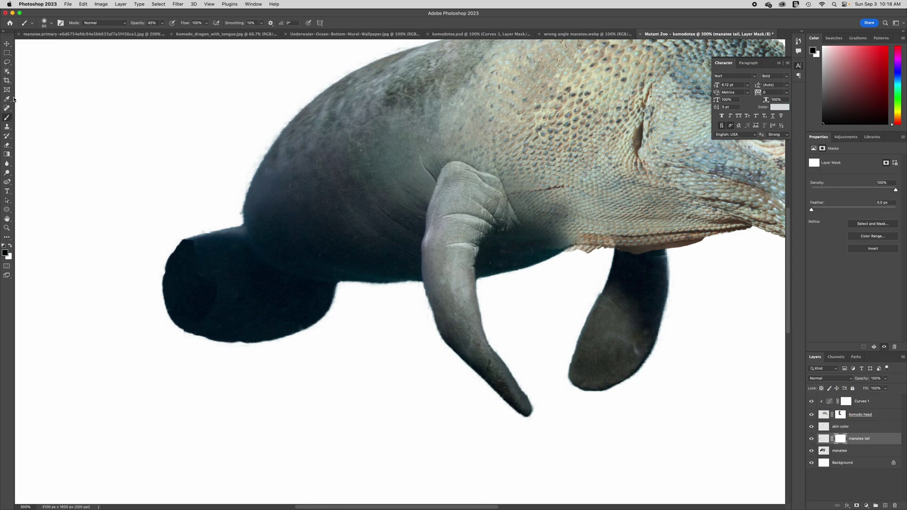
key(bracketleft)
key(bracketleft)
key(bracketleft)
key(bracketleft)
drag(162, 23, 154, 41)
mouse_move(194, 243)
mouse_down()
mouse_move(215, 290)
mouse_move(199, 318)
mouse_move(213, 298)
mouse_move(211, 313)
mouse_move(220, 269)
mouse_move(203, 323)
mouse_move(219, 277)
mouse_move(213, 316)
mouse_move(186, 249)
mouse_up()
key(x)
mouse_move(186, 245)
mouse_down()
mouse_move(182, 284)
mouse_move(185, 257)
mouse_move(197, 248)
mouse_up()
Refine the tail mask along the upper outline with an even smaller brush
key(bracketleft)
key(bracketleft)
key(bracketleft)
key(x)
drag(191, 243, 193, 247)
key(x)
key(super+0)
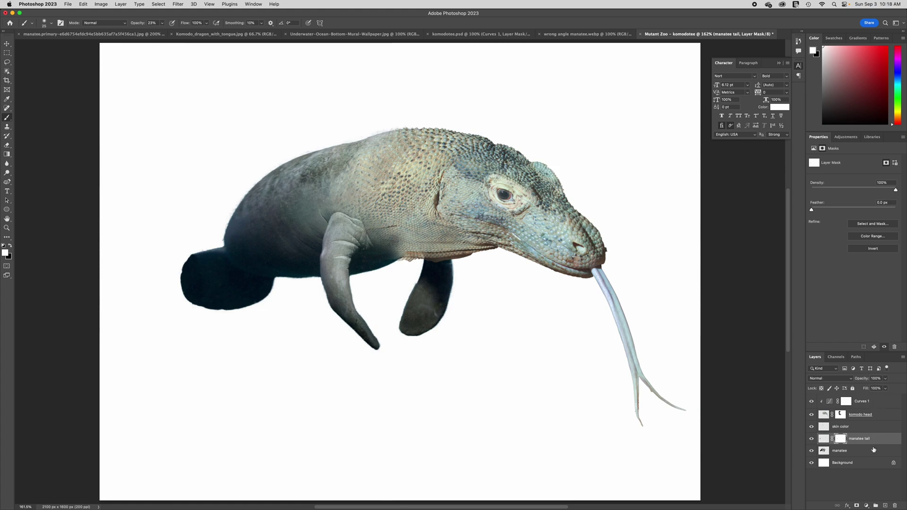
Group all layers from manatee up to Curves 1 and name the group "komodotee"
click(845, 452)
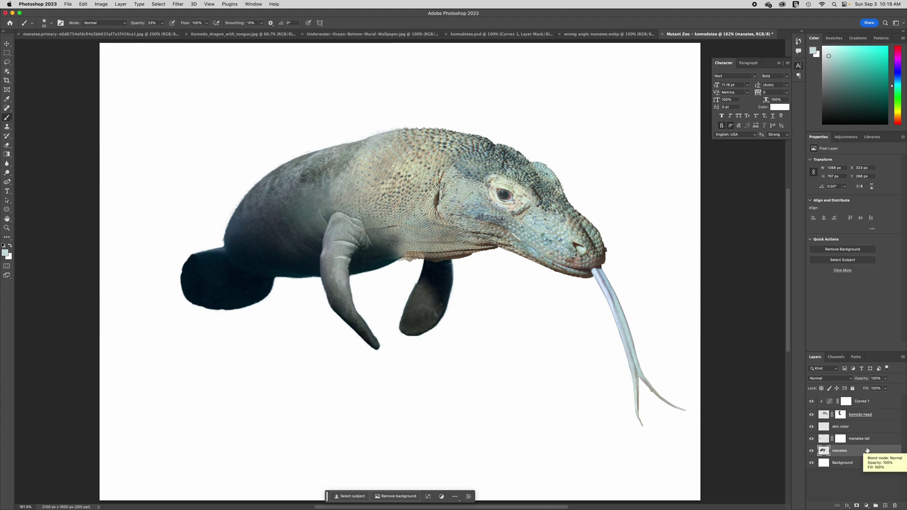
shift+click(880, 403)
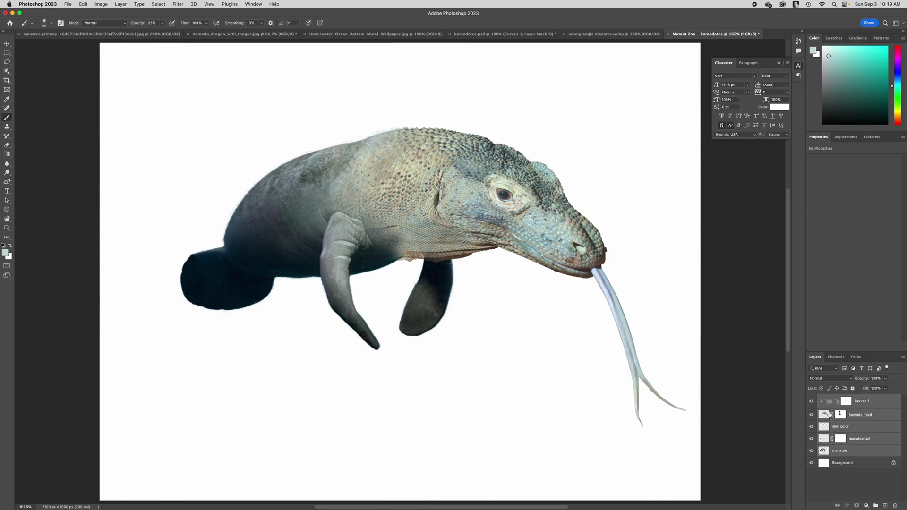
click(876, 505)
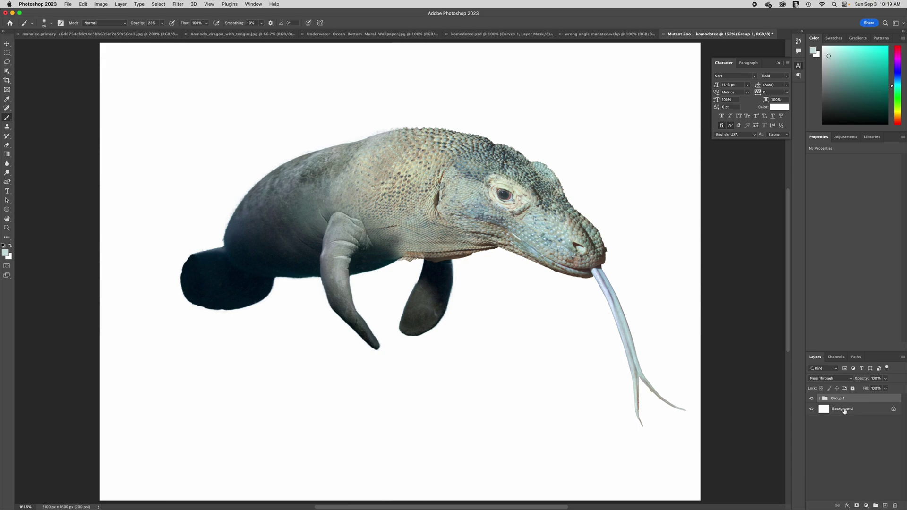
double_click(834, 399)
text(komodotee)
key(Return)
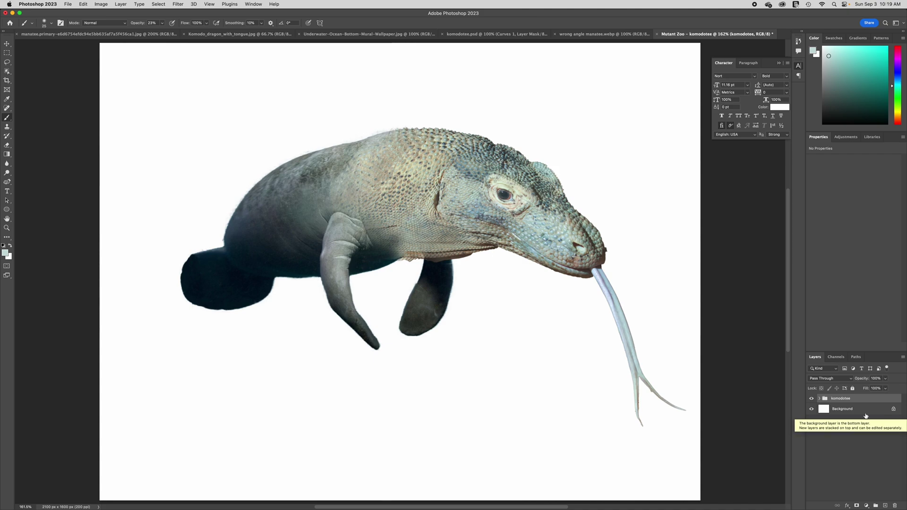
Transform the komodotee group: scale it to about 77%, rotate it about 4° clockwise, and move it up slightly
key(super+t)
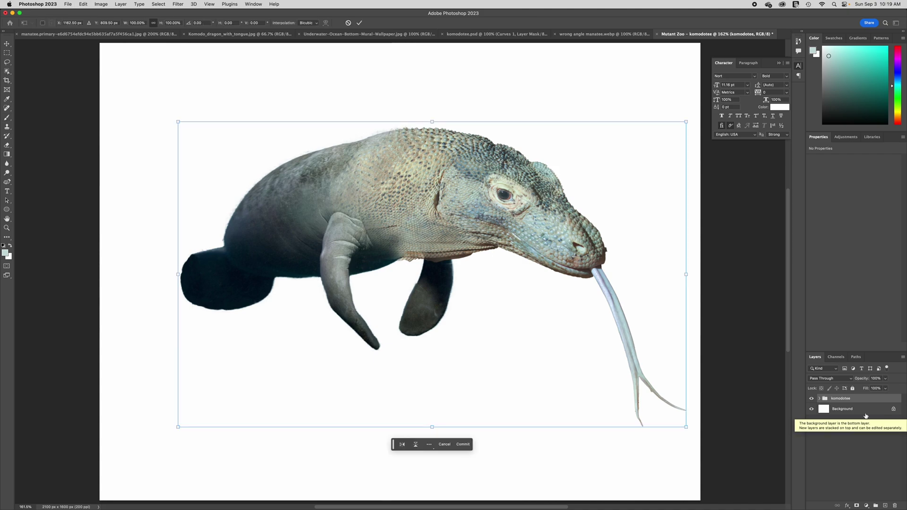
drag(686, 275, 570, 274)
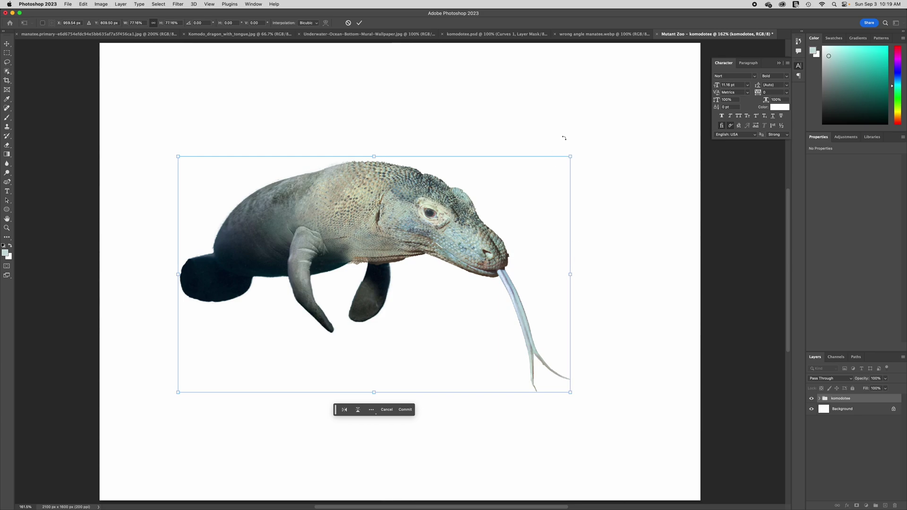
drag(564, 138, 593, 155)
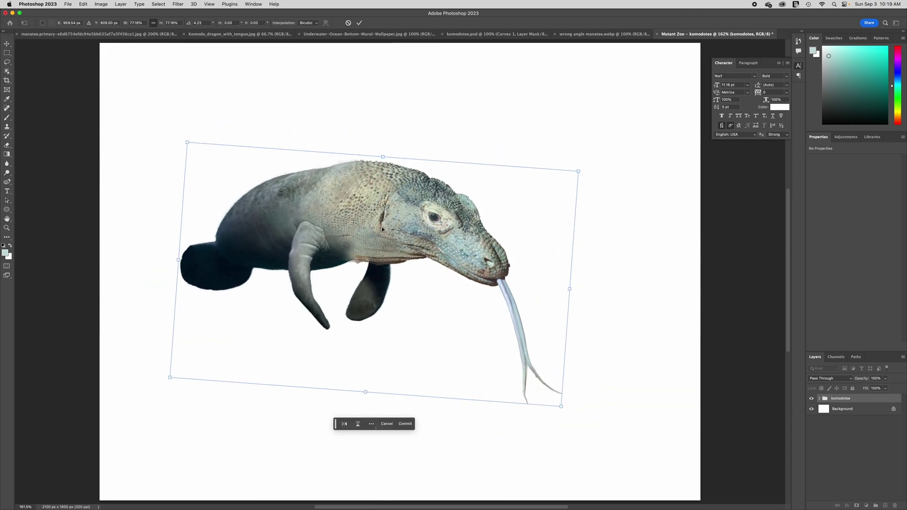
mouse_move(382, 229)
mouse_down()
mouse_move(359, 218)
mouse_move(373, 208)
mouse_move(411, 221)
mouse_move(382, 216)
mouse_up()
key(Return)
key(b)
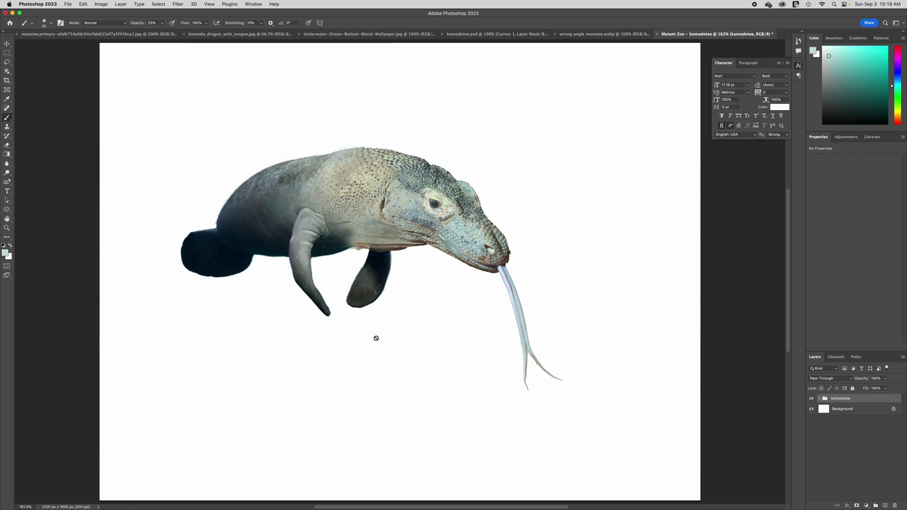
Copy the underwater ocean image into the Mutant Zoo document and place its layer beneath the komodotee group
click(304, 34)
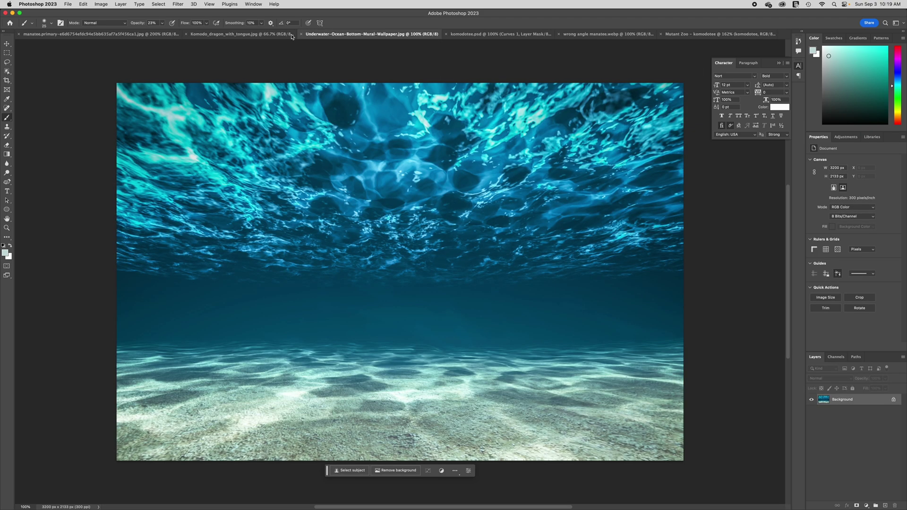
click(7, 44)
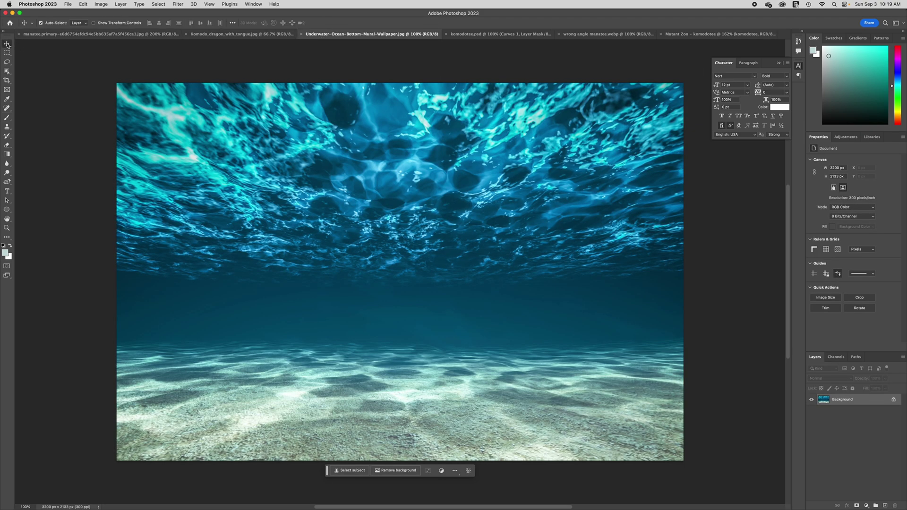
drag(853, 405, 411, 235)
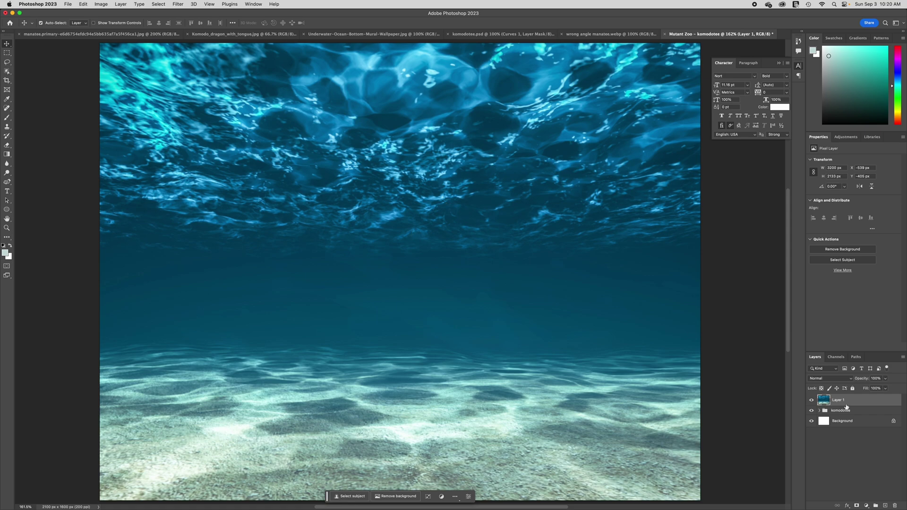
drag(853, 405, 852, 417)
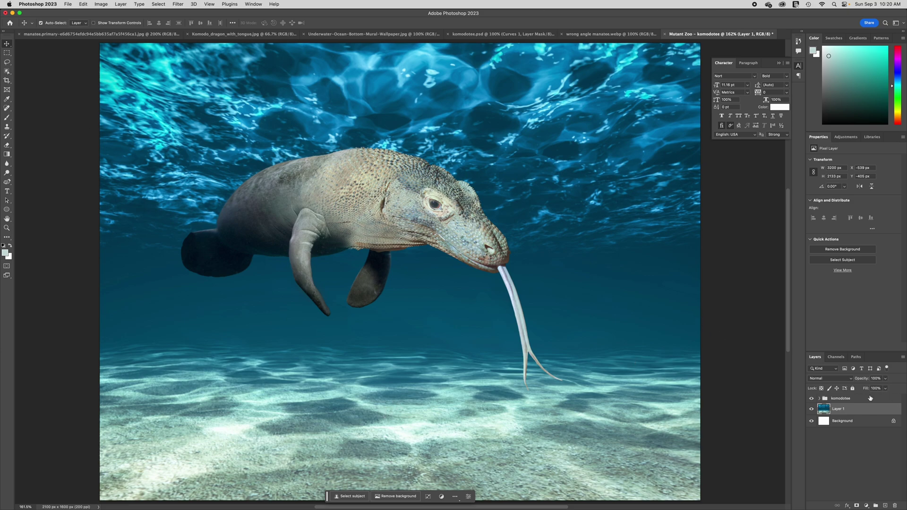
Scale the komodotee group to about 98% and reposition it in the open water above the sea floor
click(871, 398)
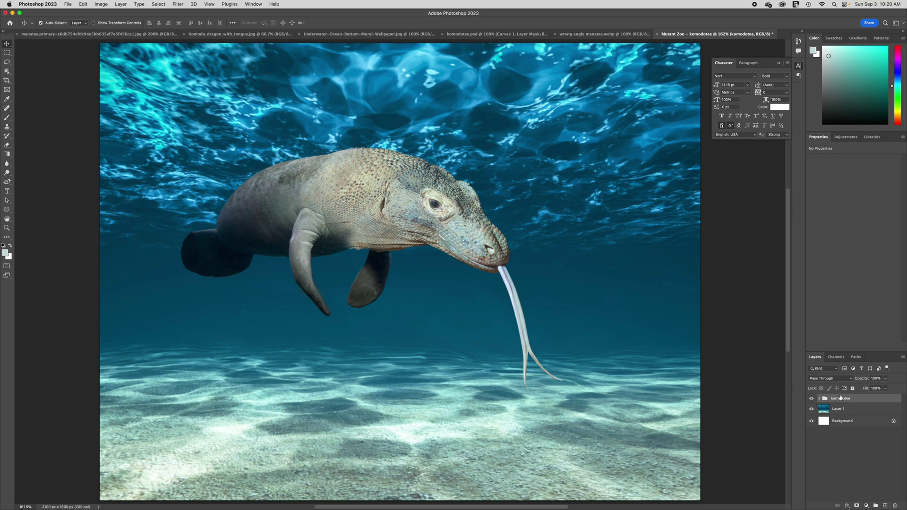
key(super+t)
drag(361, 225, 396, 266)
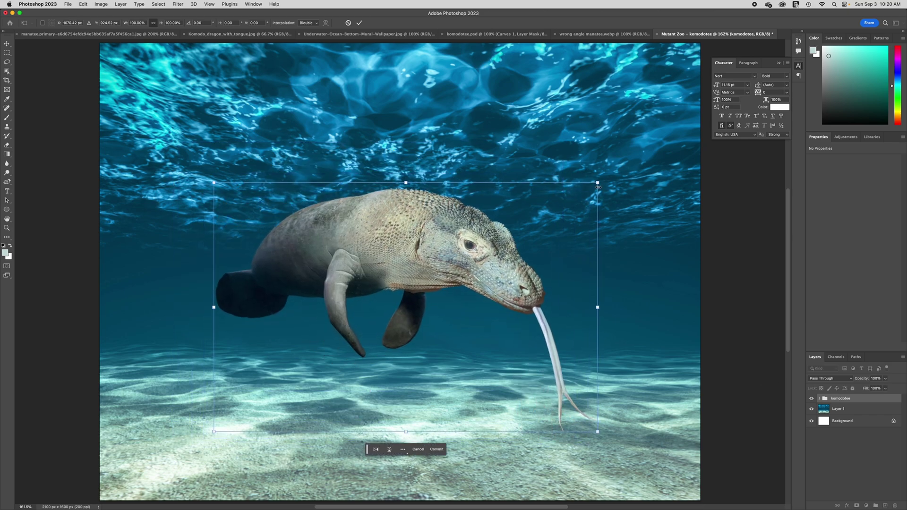
drag(597, 187, 589, 192)
drag(430, 267, 406, 230)
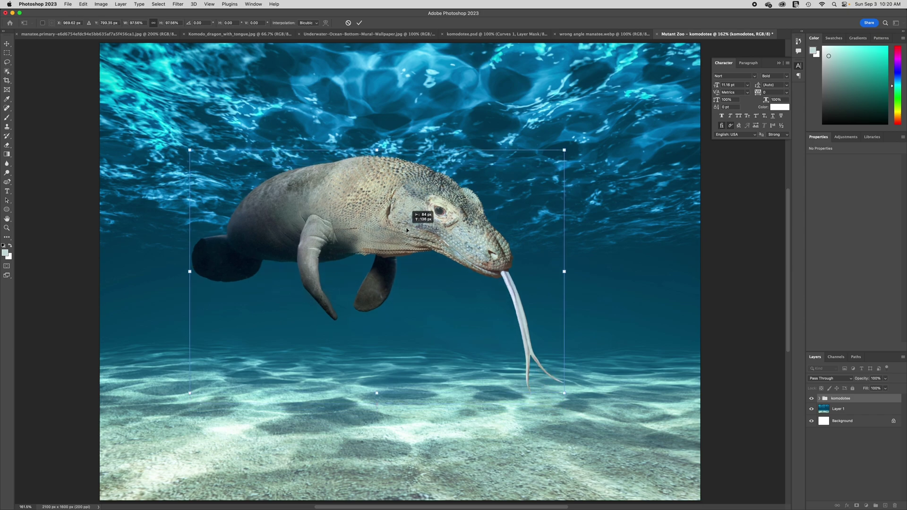
key(Return)
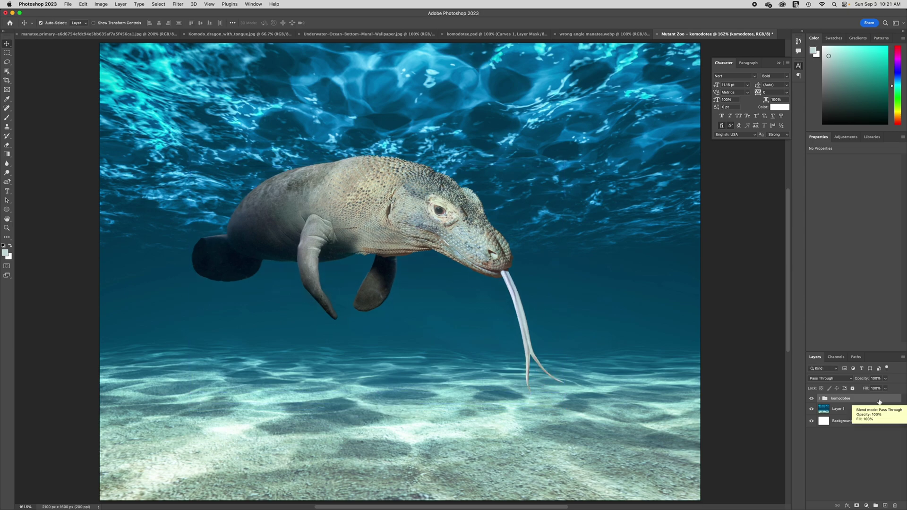